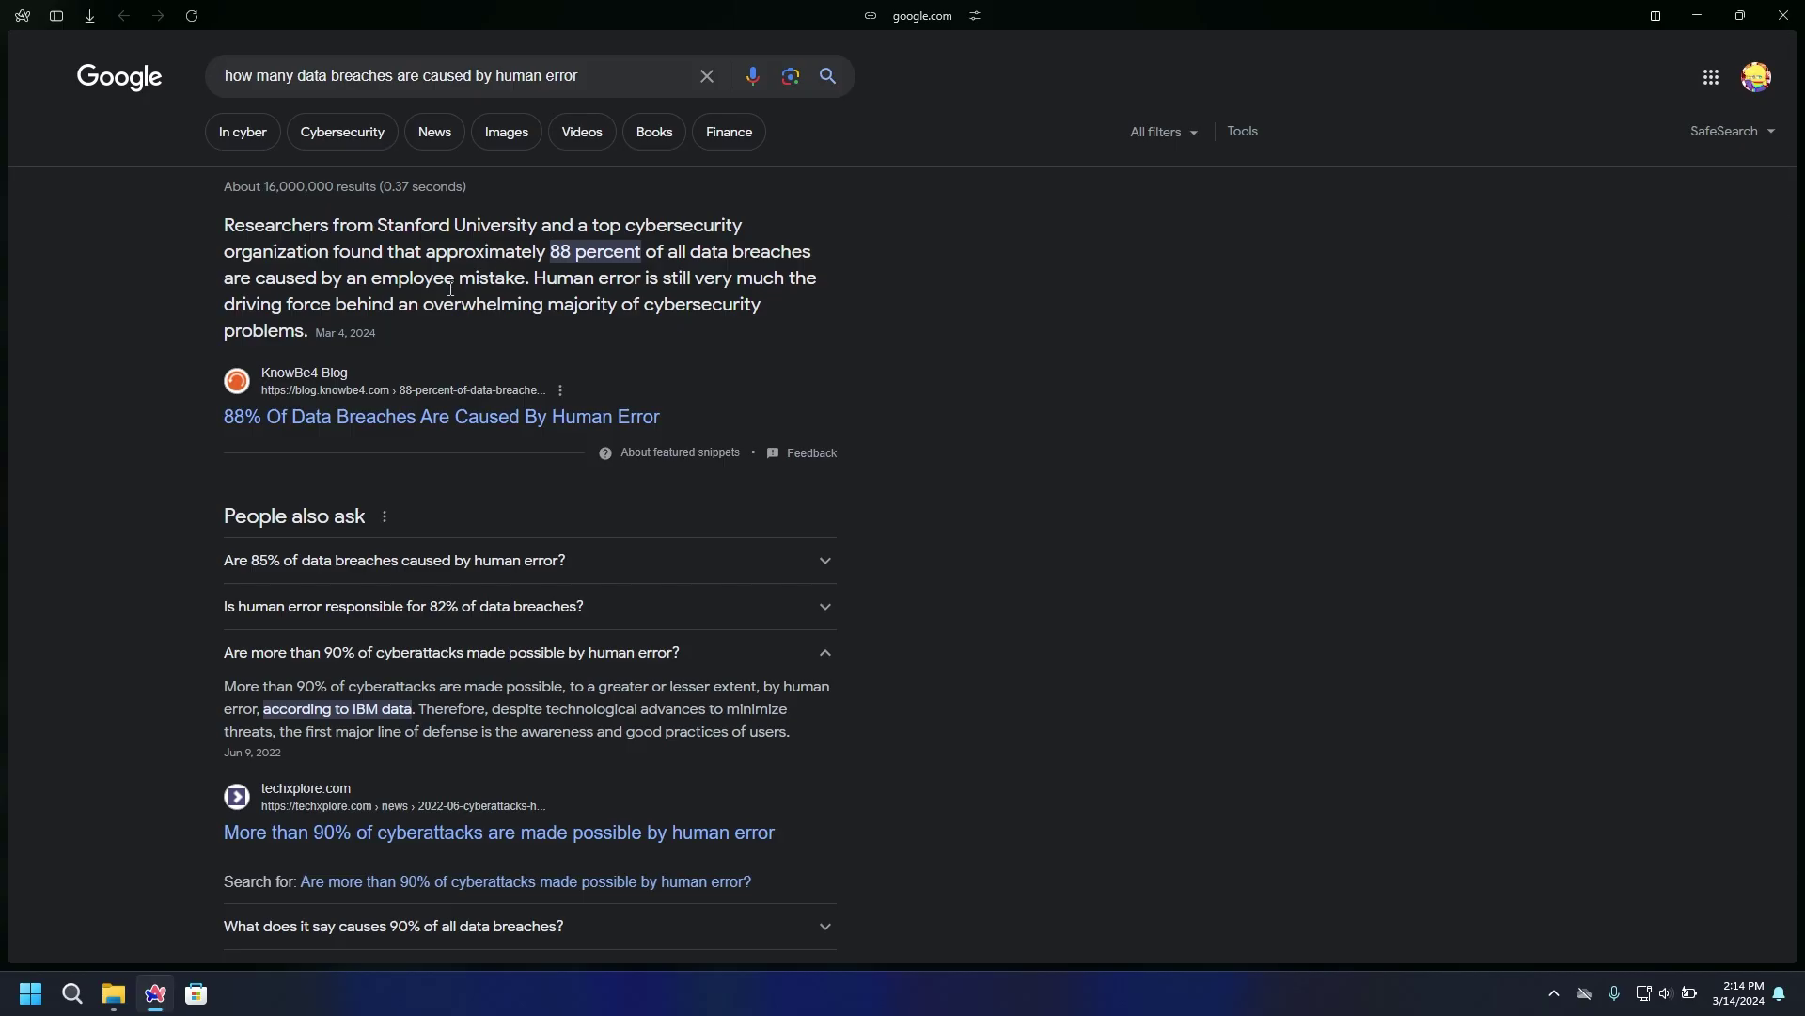
Highlight the 88 percent figure and the phrase about employee mistakes in the search snippets
left_click_drag(535, 249, 647, 249)
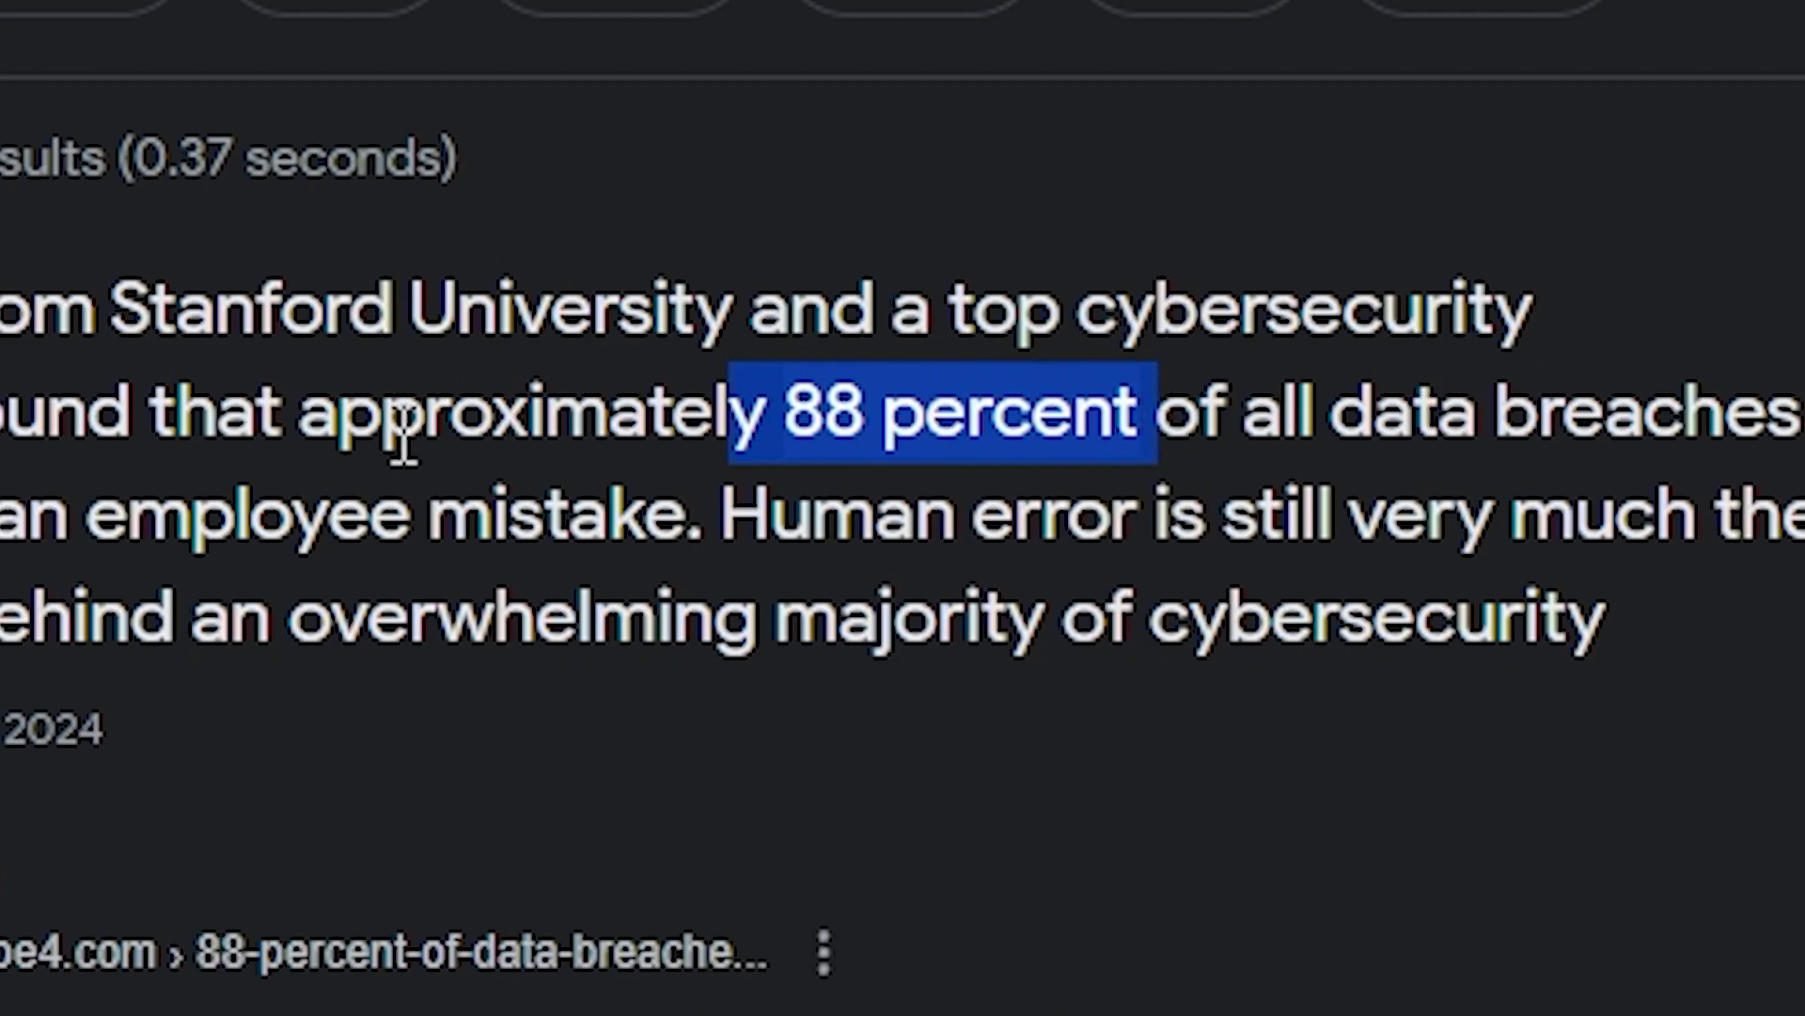
left_click_drag(32, 523, 416, 541)
left_click_drag(1060, 532, 1249, 523)
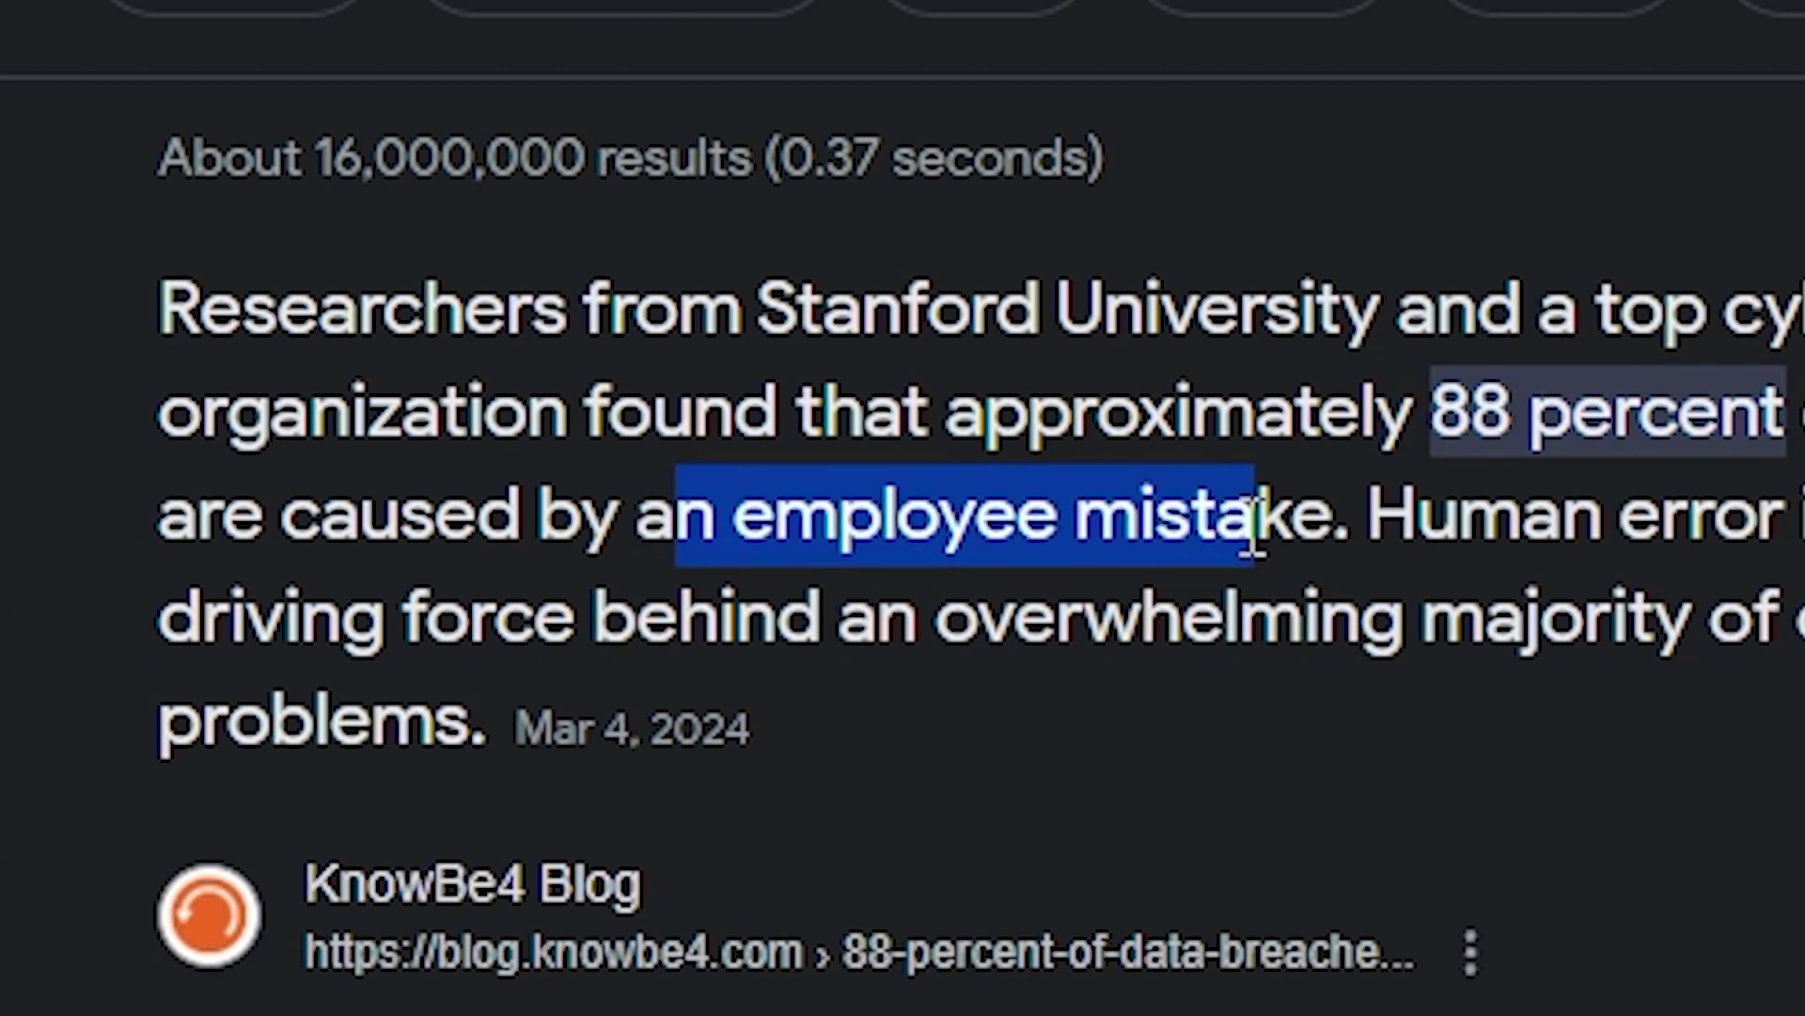
scroll(502, 279, "down", 3)
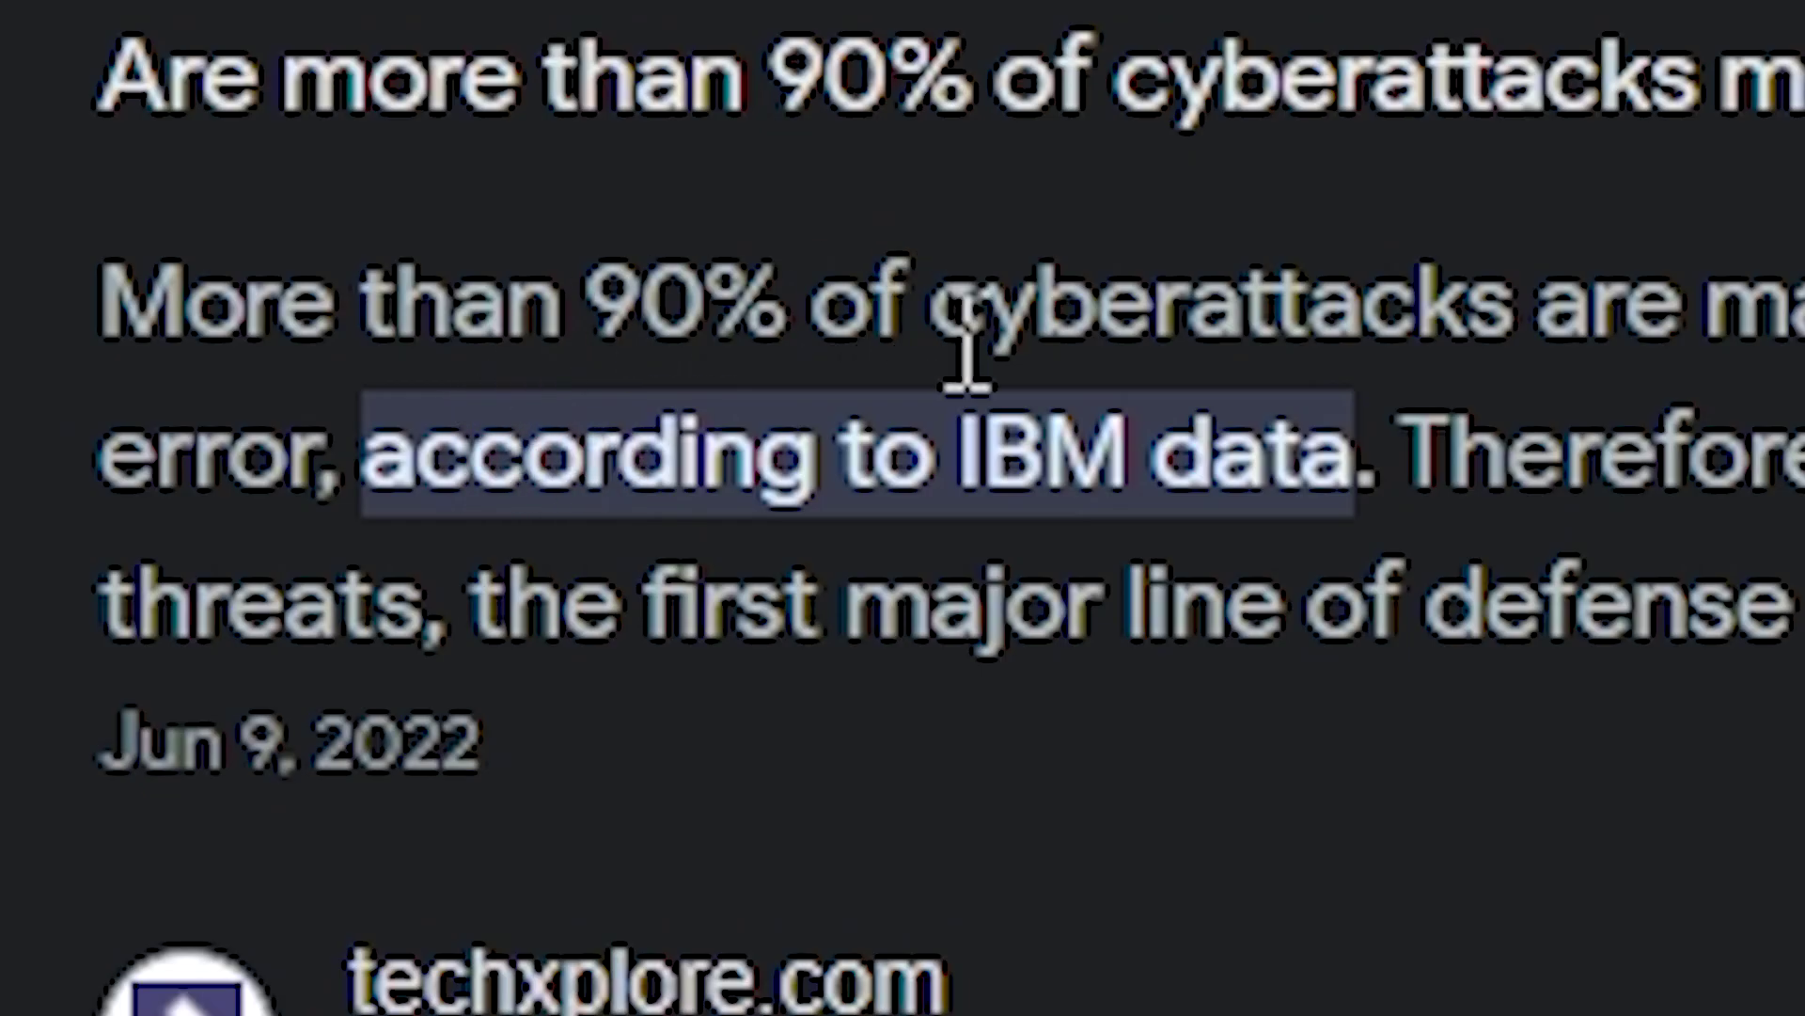
Highlight the 90% of cyberattacks statistic and the 88 percent figure in another article further down
left_click_drag(588, 303, 1166, 305)
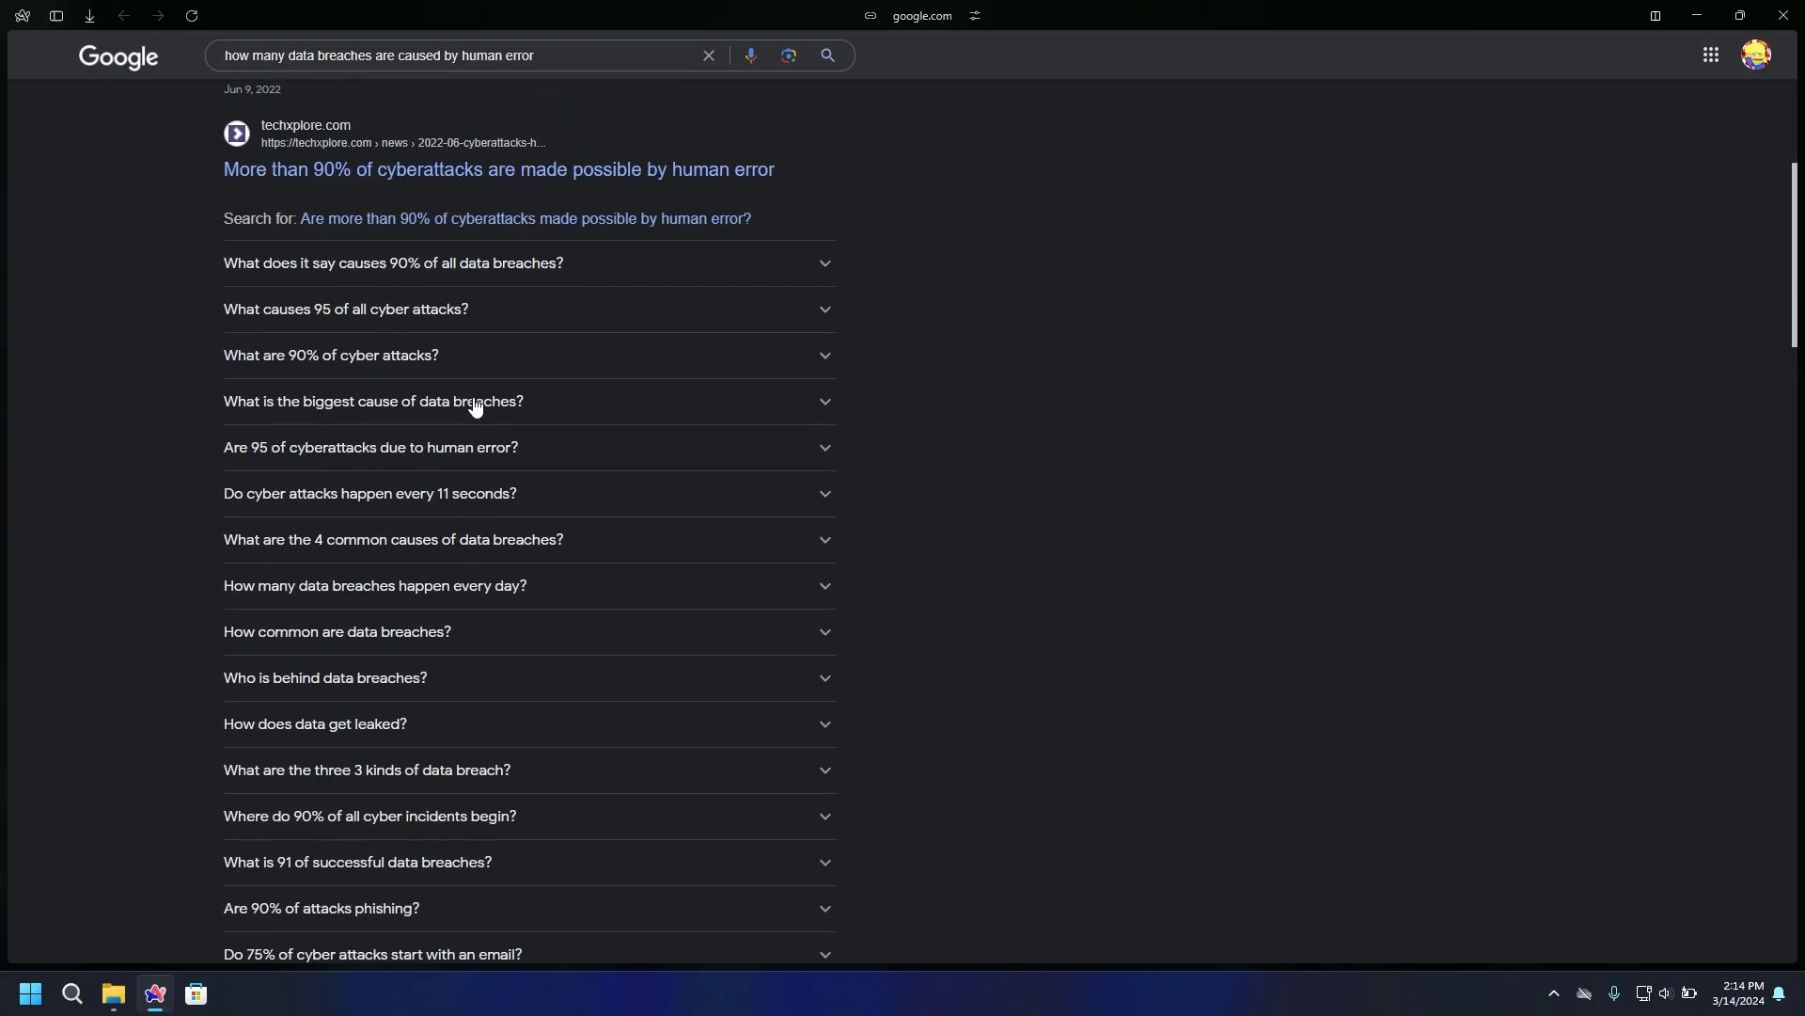
scroll(476, 403, "down", 10)
scroll(475, 406, "down", 3)
scroll(464, 399, "up", 2)
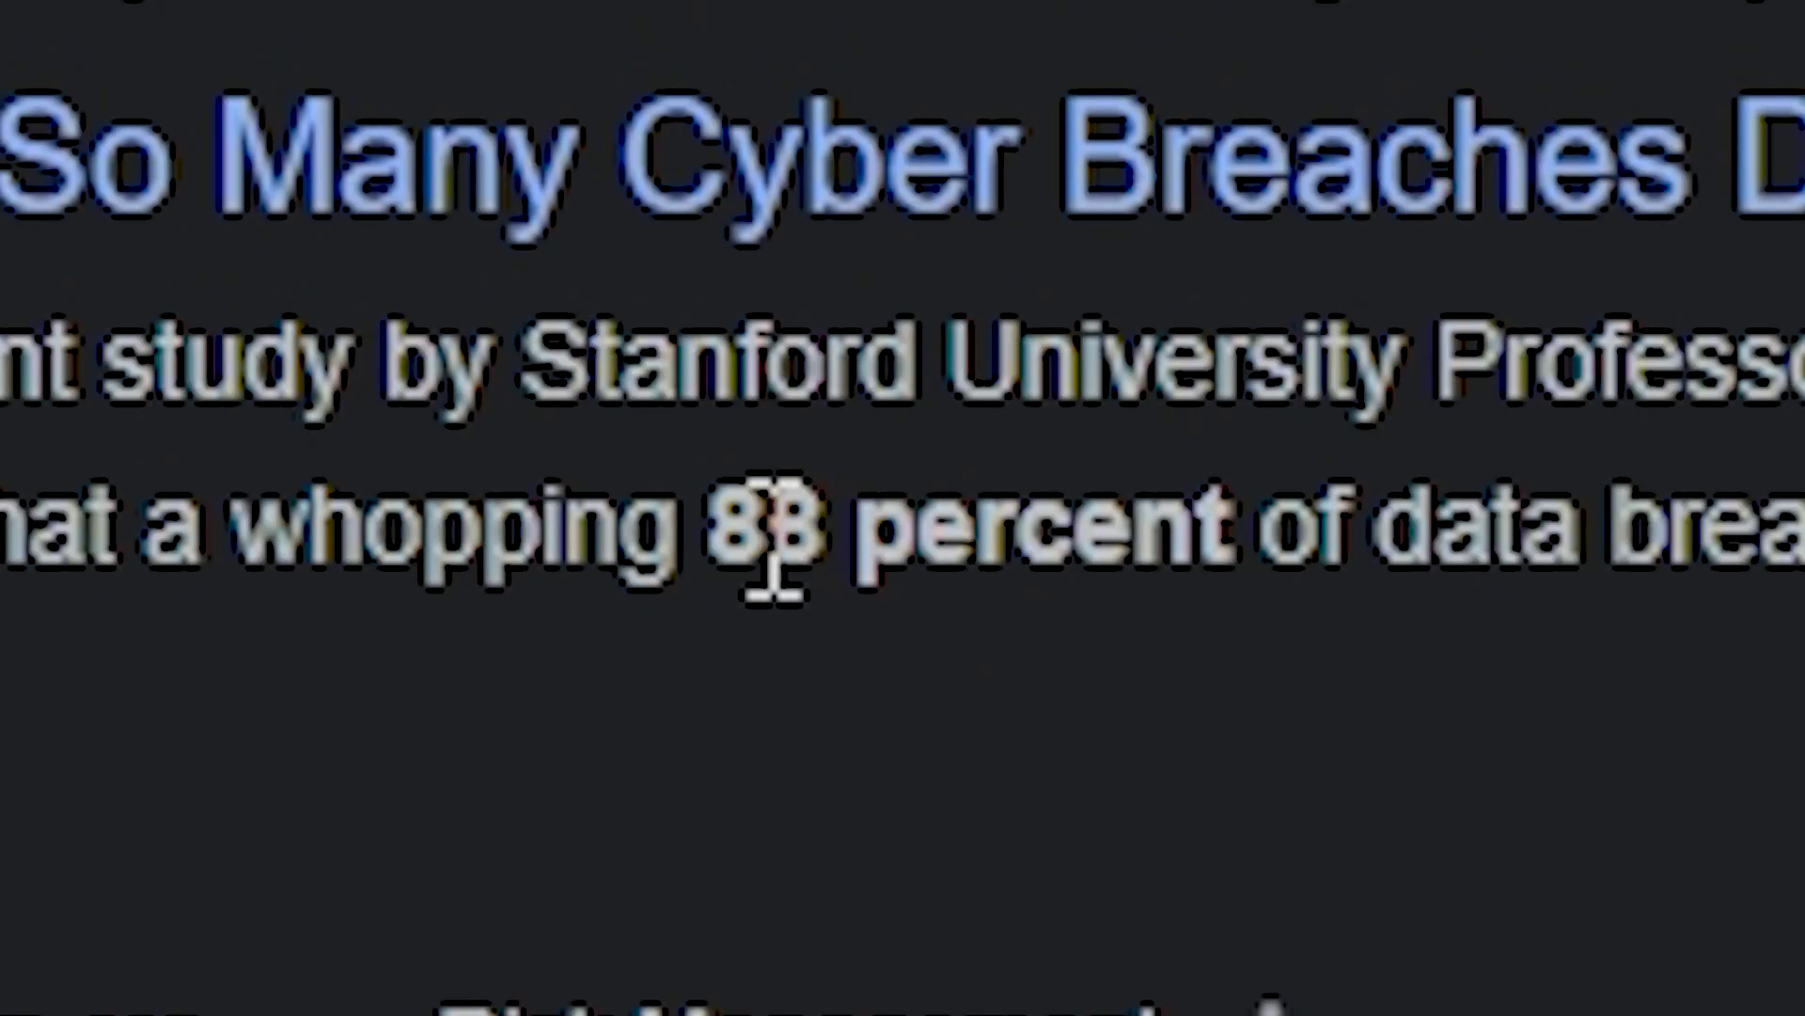
left_click_drag(432, 331, 493, 331)
left_click(495, 331)
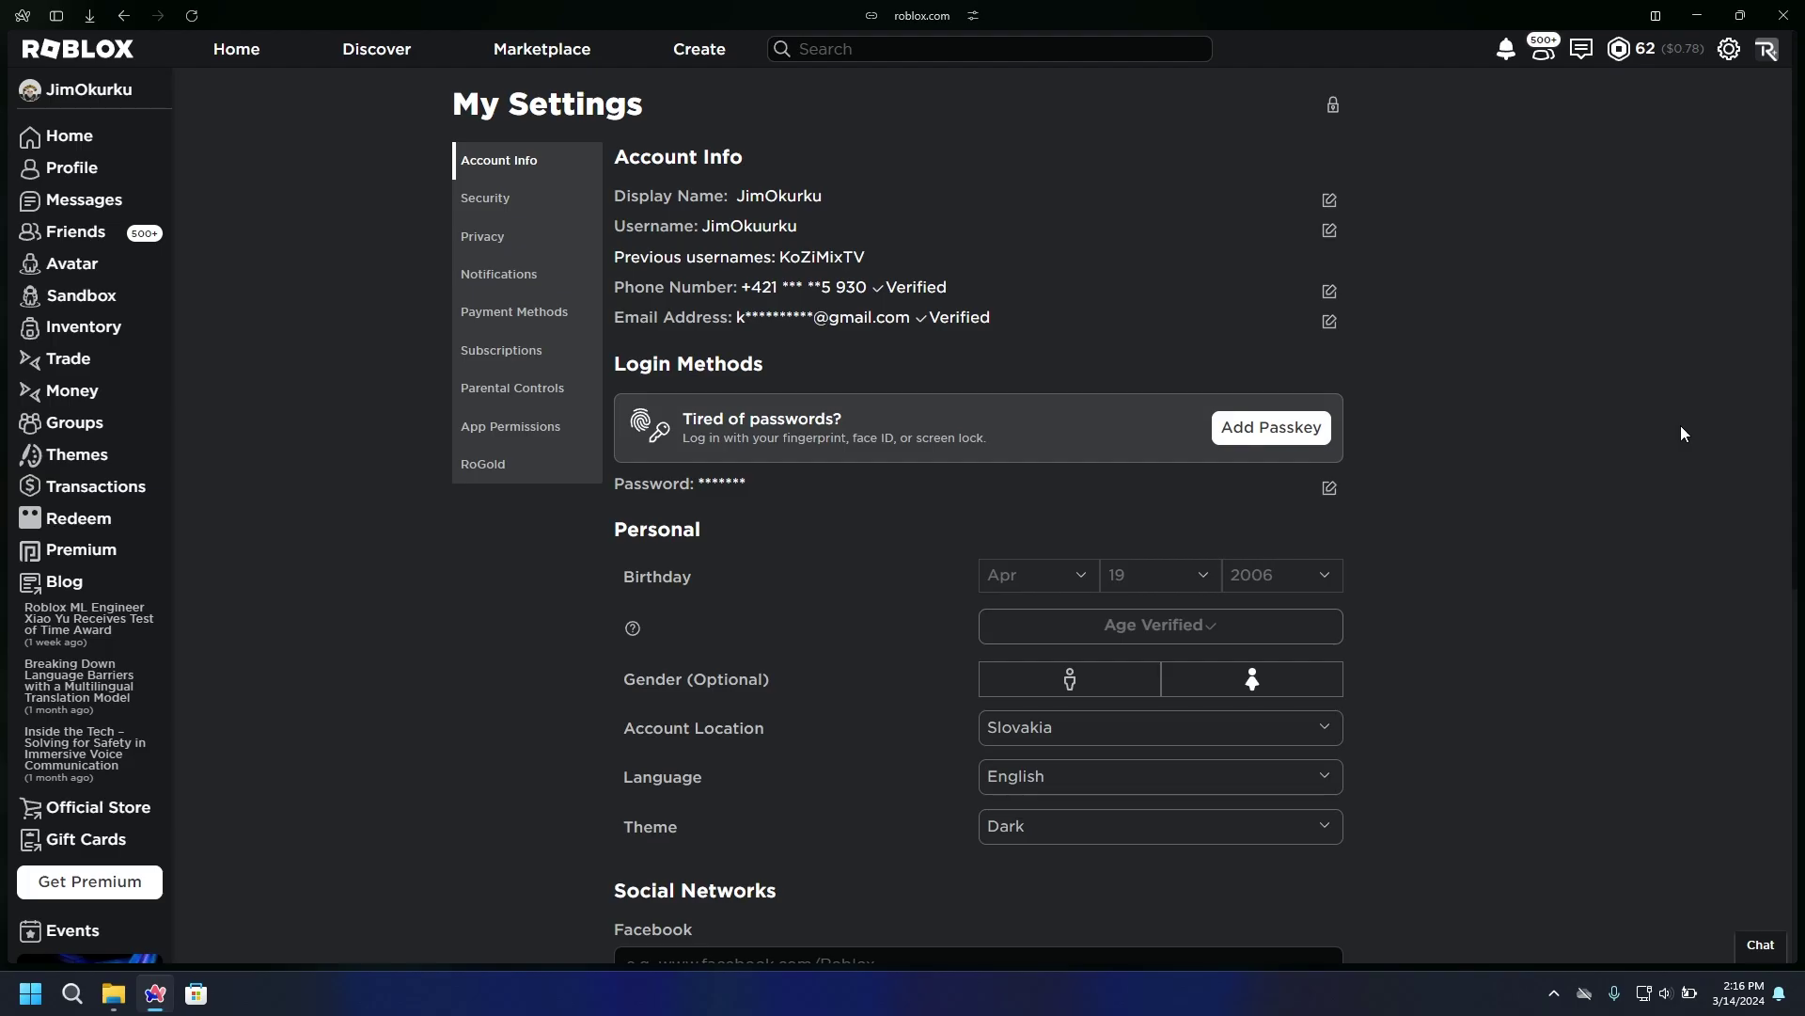
Unlock the Roblox settings with the account PIN to change the password
left_click(1329, 489)
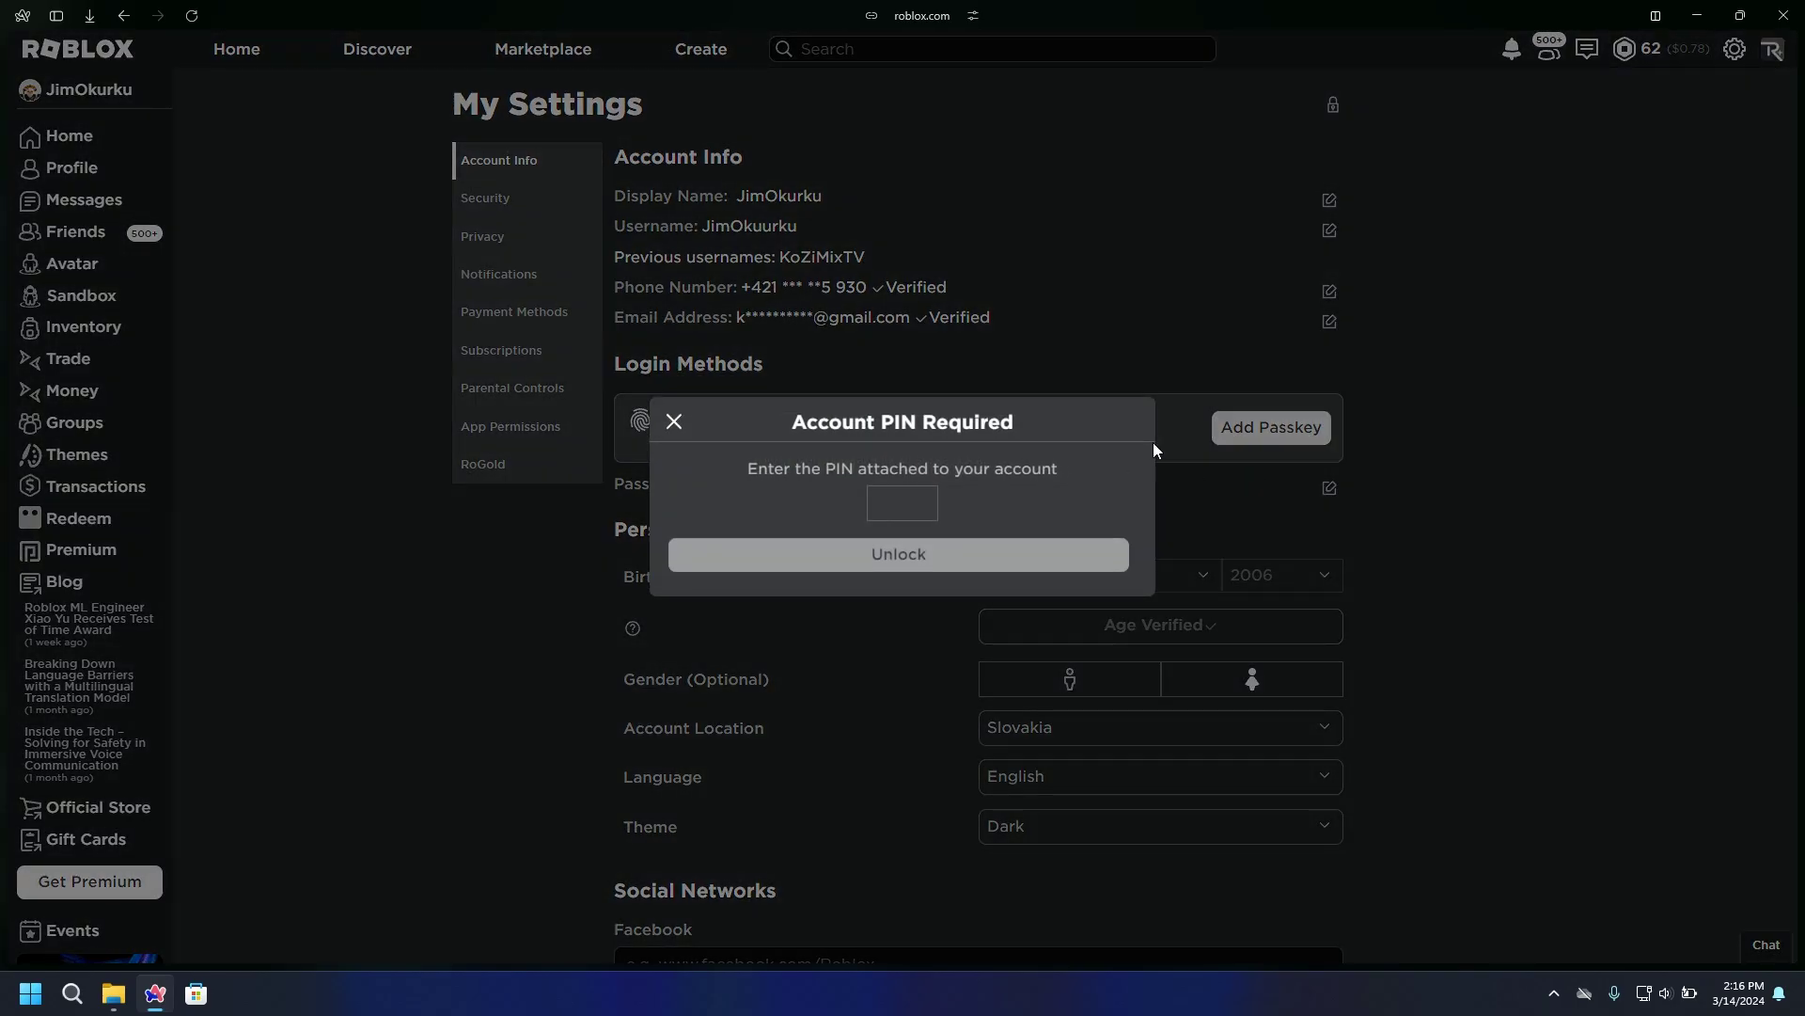
type("****")
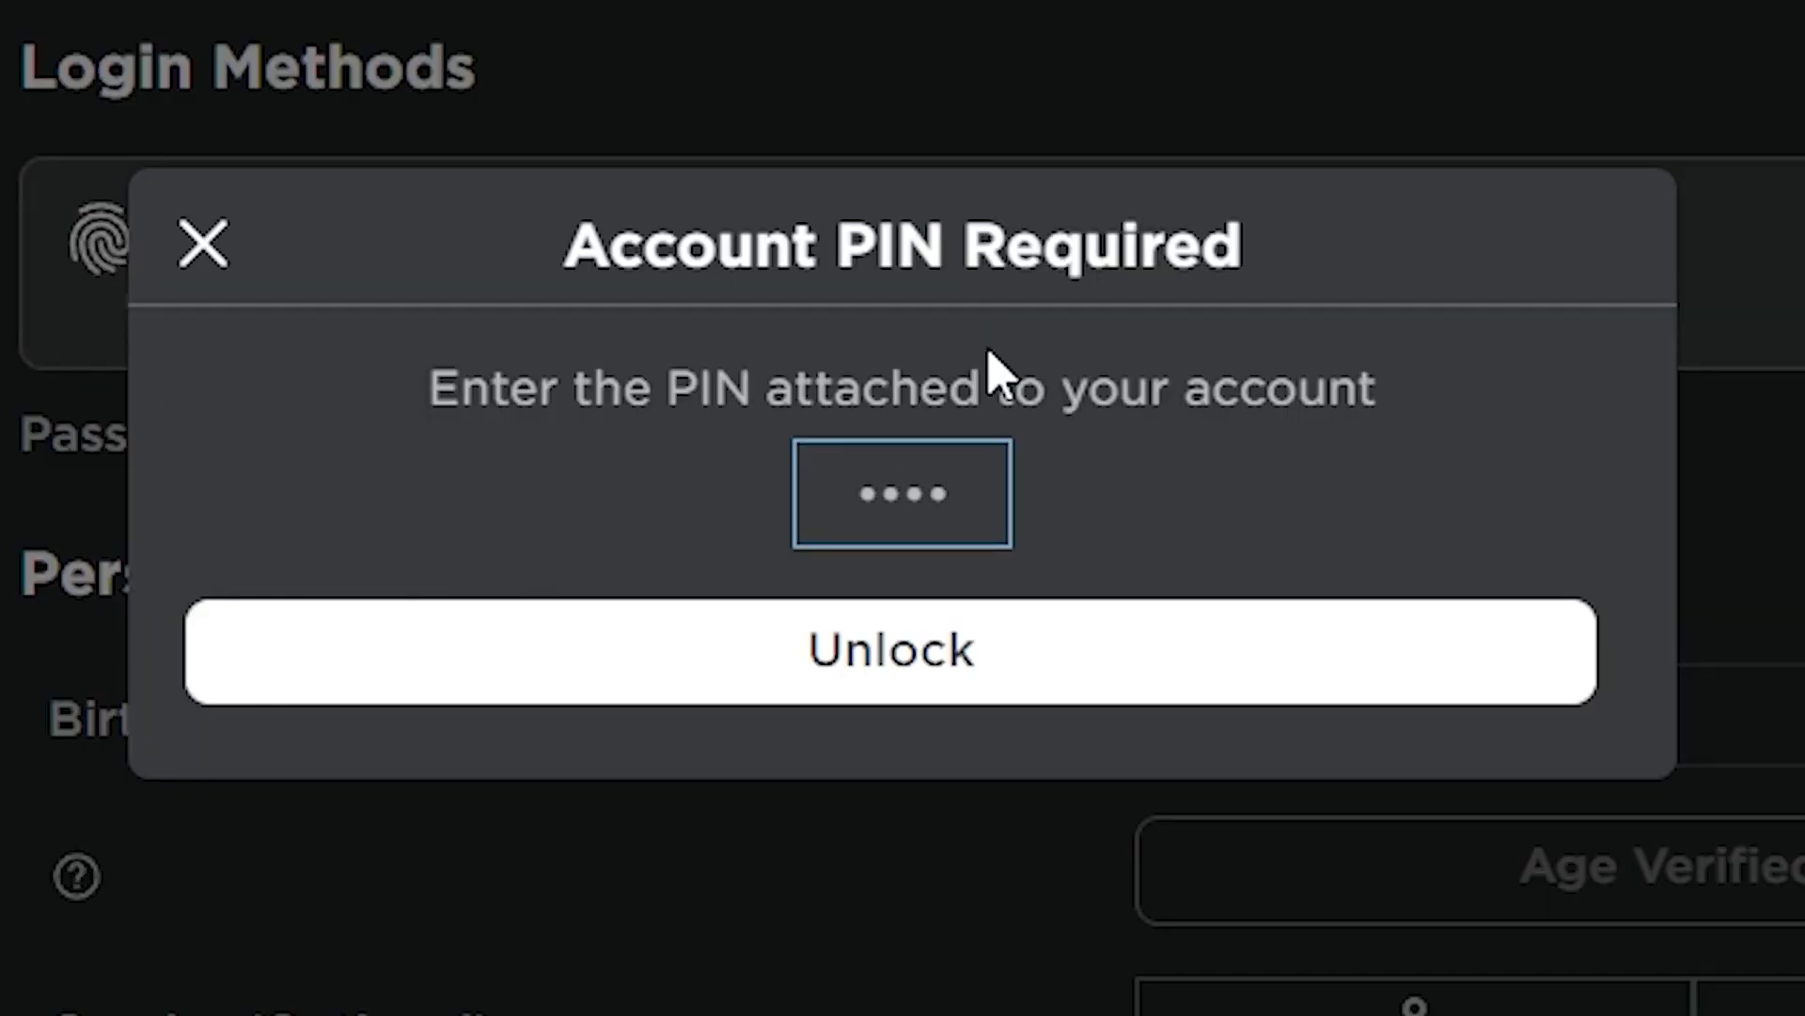
left_click(1007, 645)
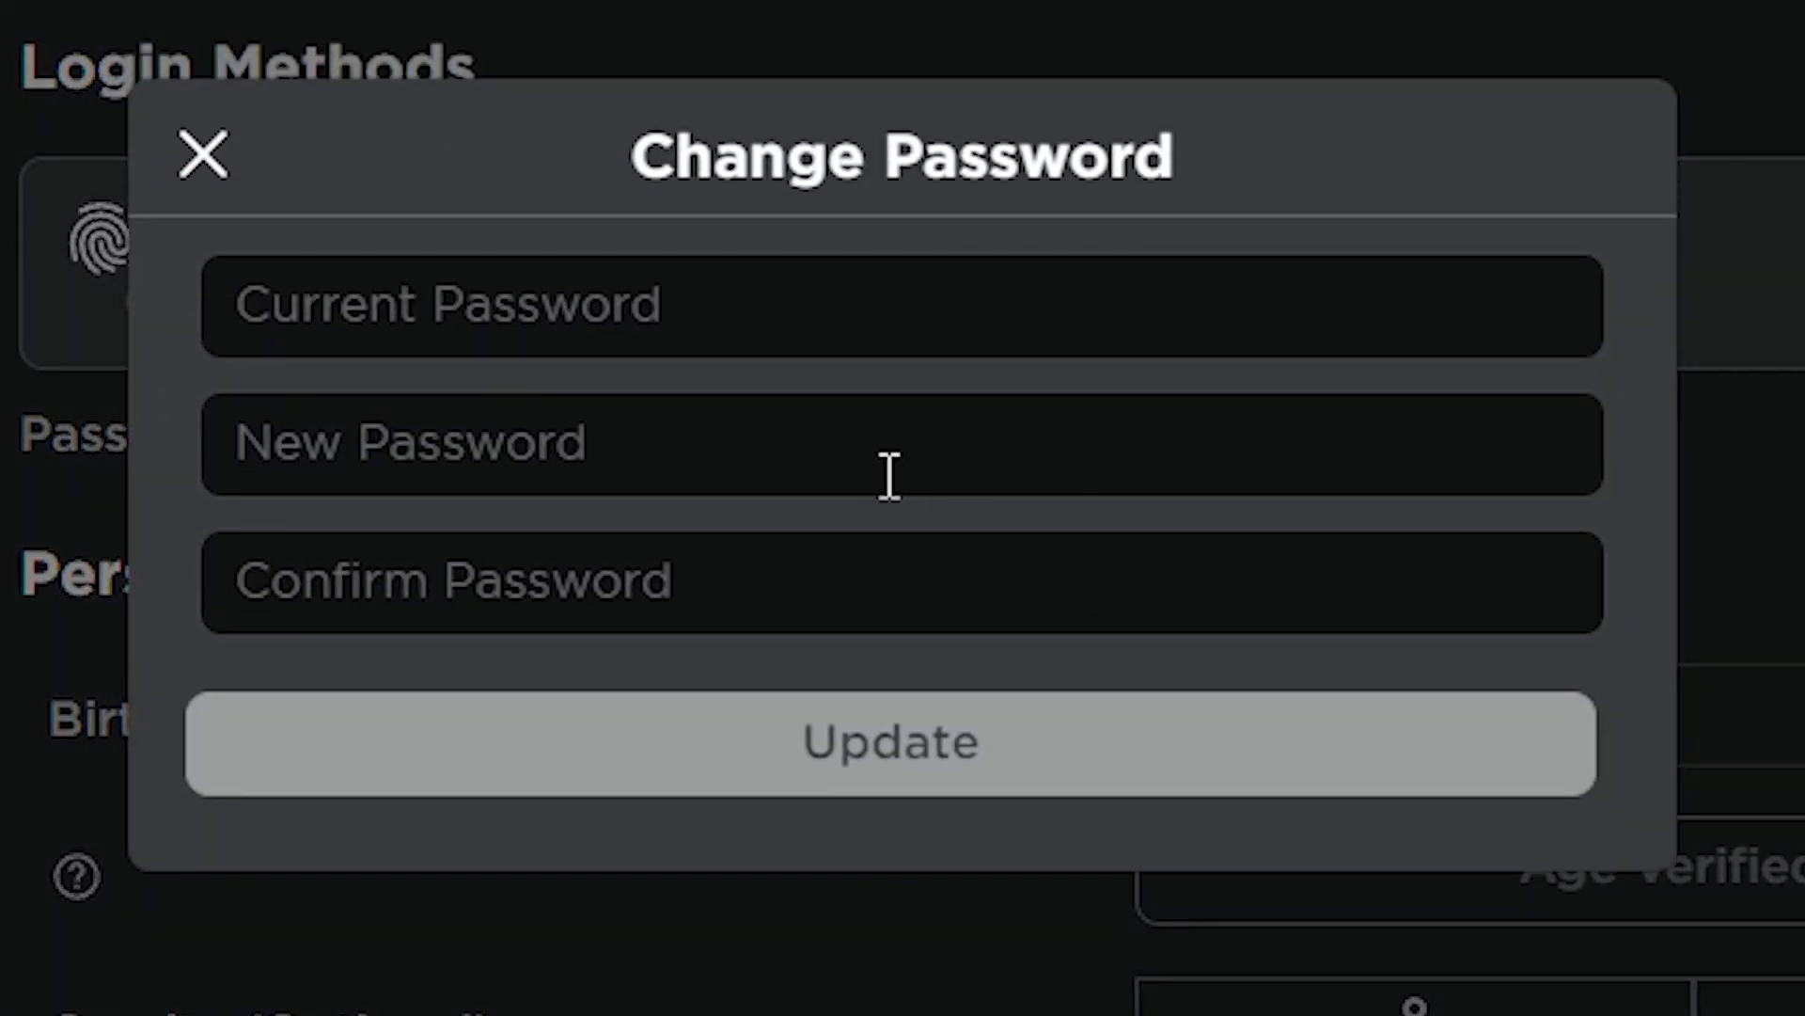
Leave the current password field empty in Change Password and launch a blank Notepad via Win+R
left_click(869, 446)
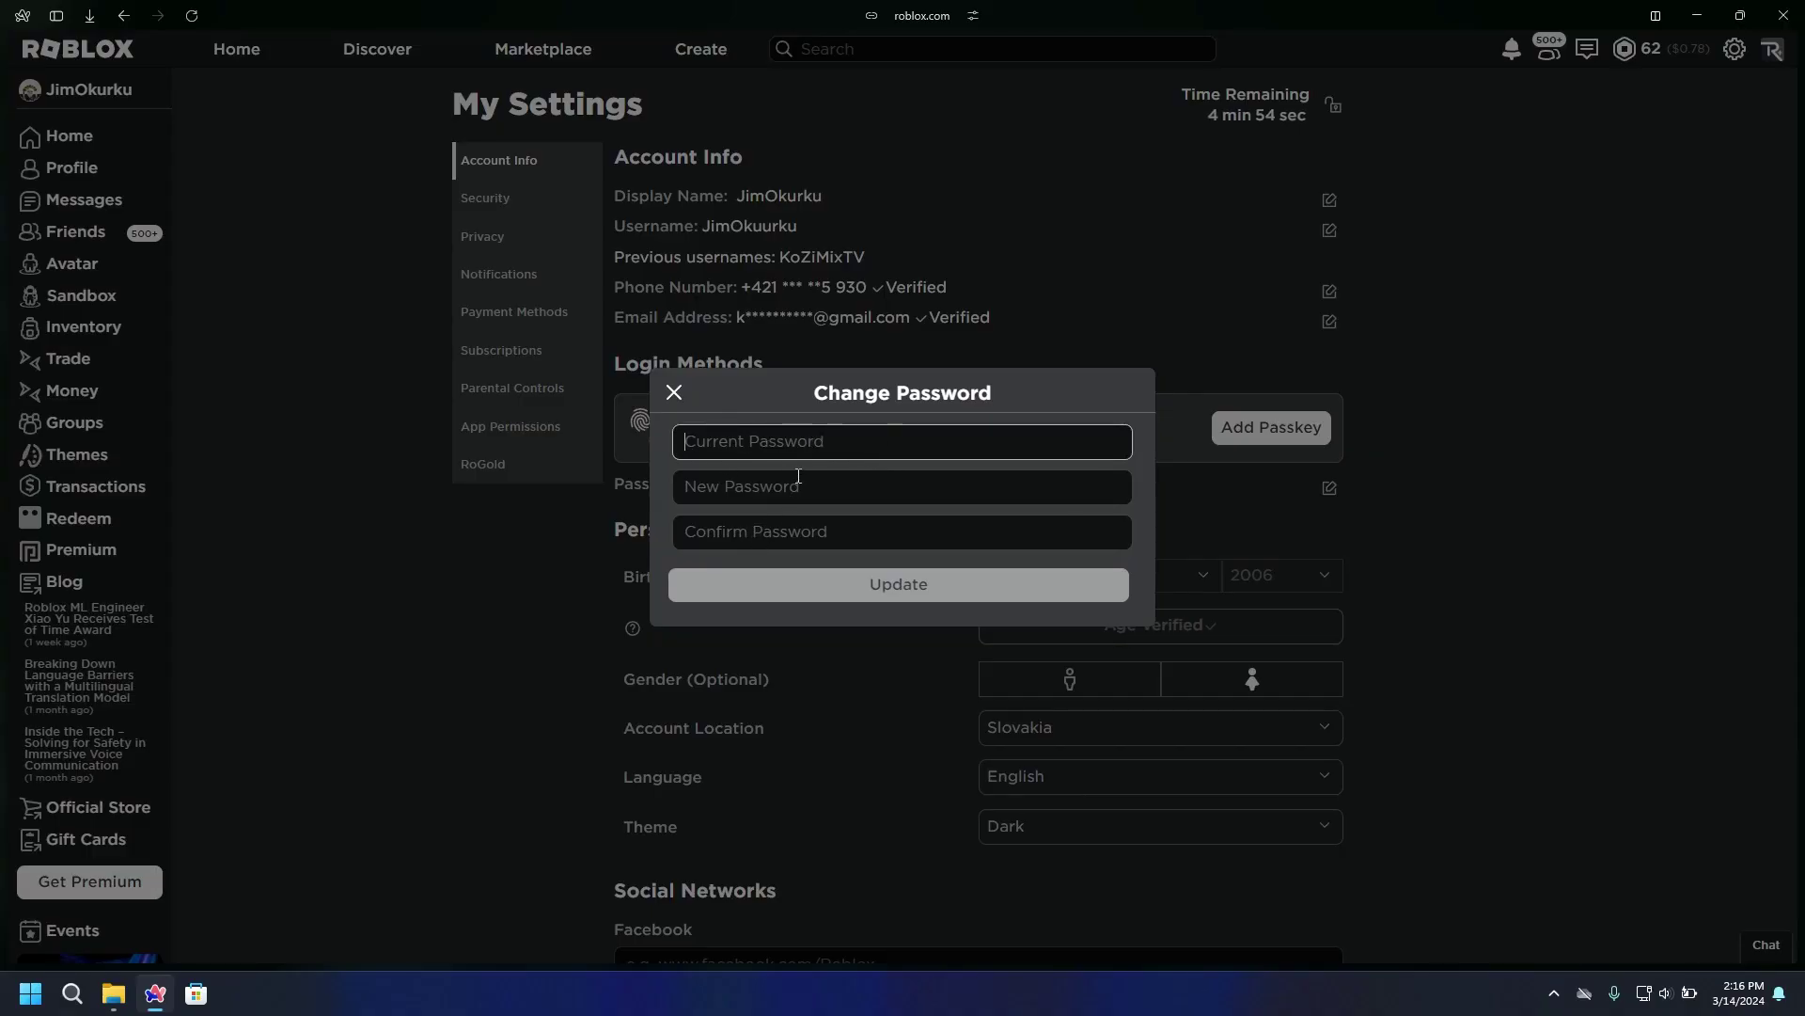
type("*")
key("BackSpace")
key("super+r")
key("Return")
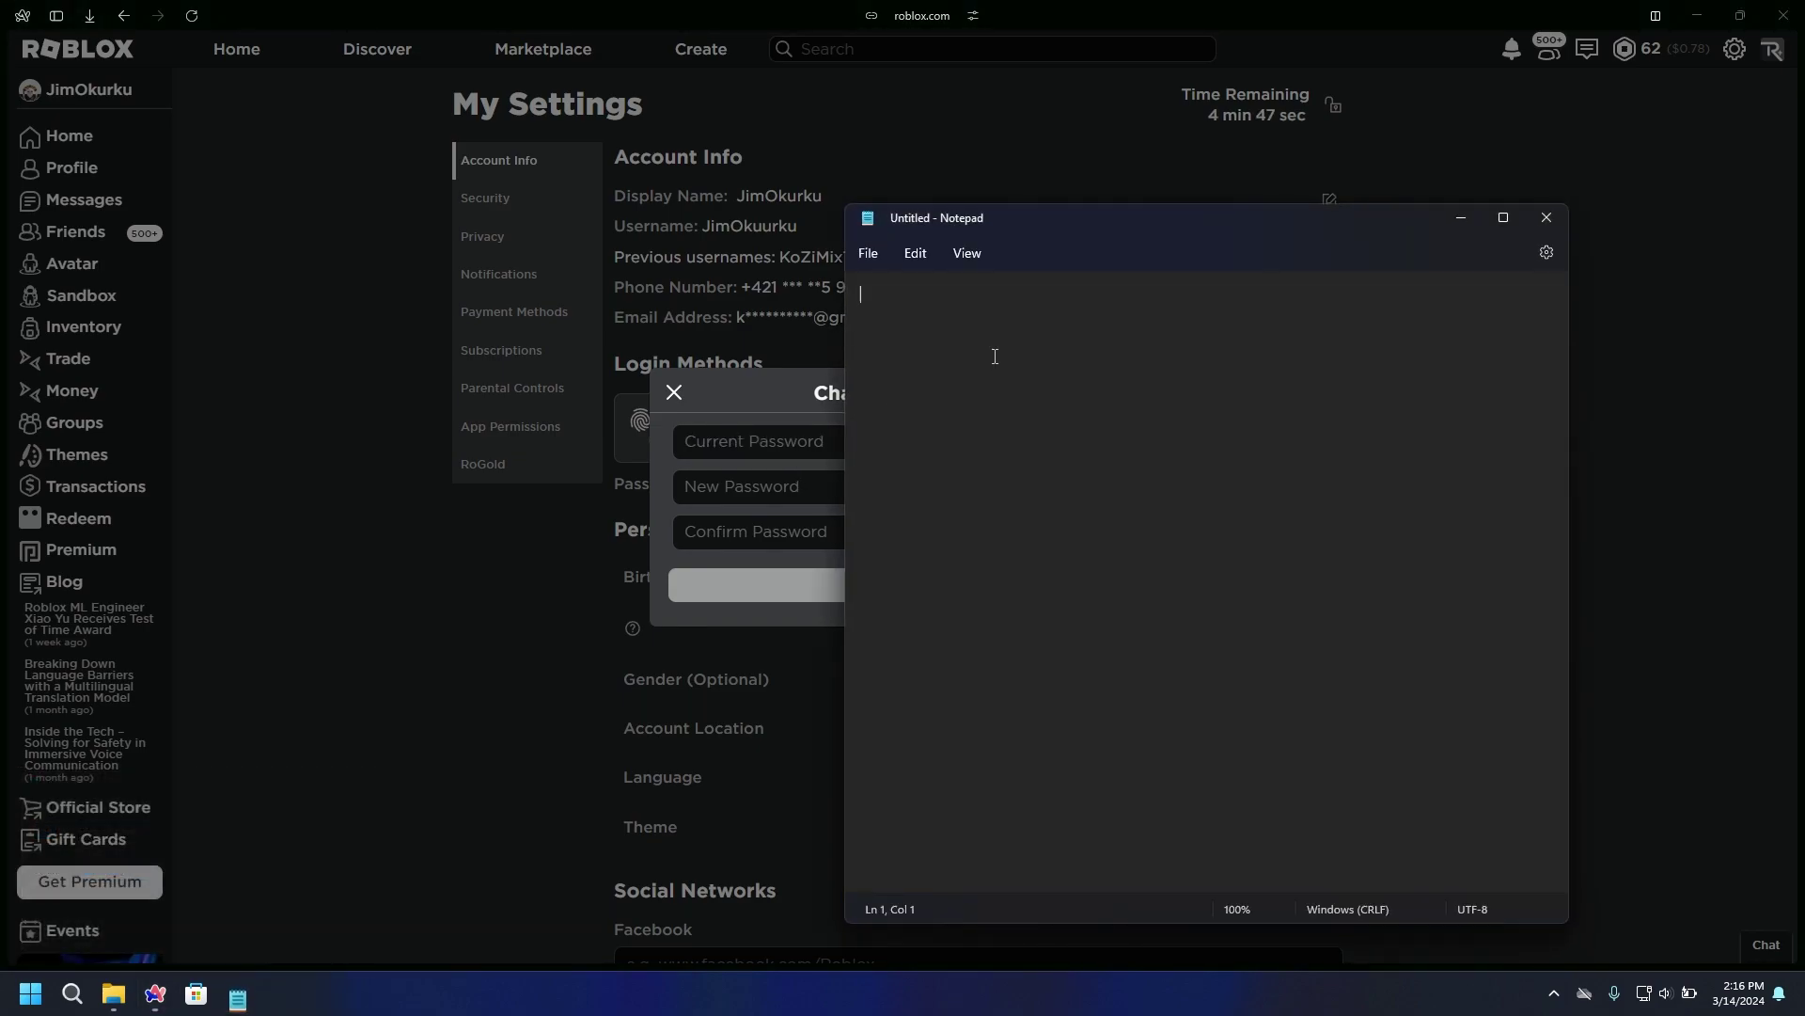
left_click_drag(1157, 236, 812, 221)
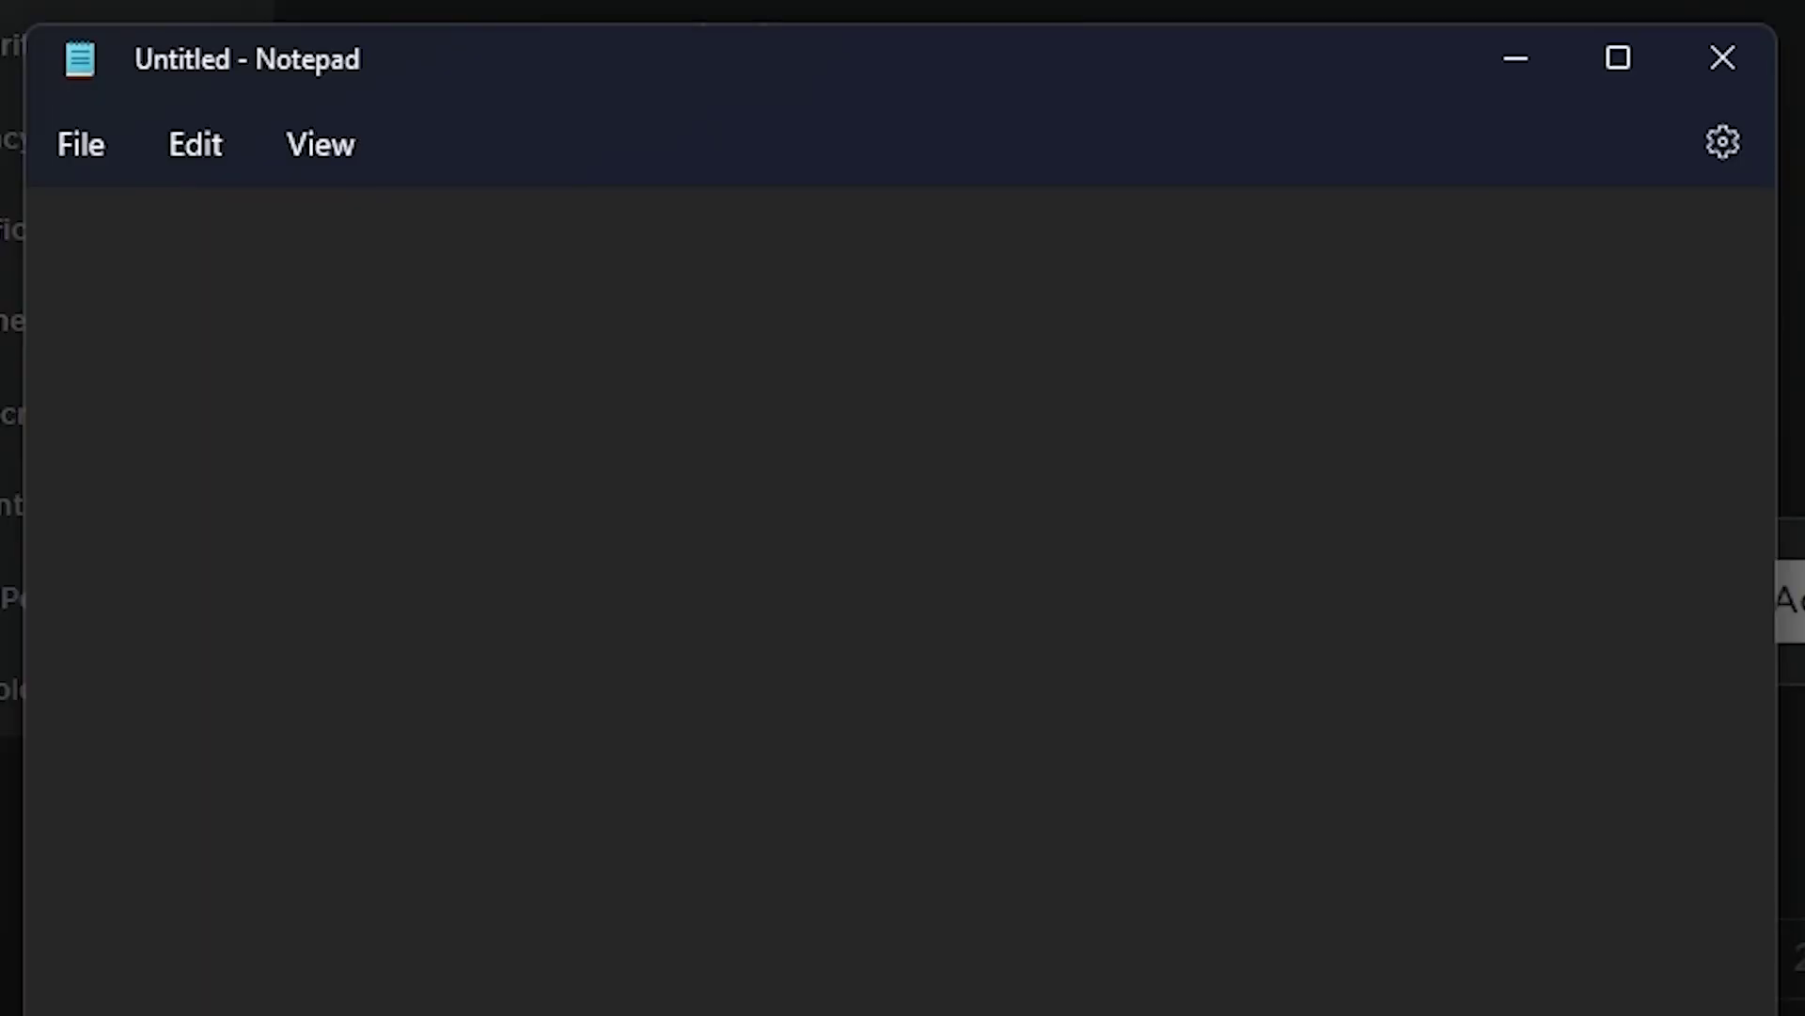
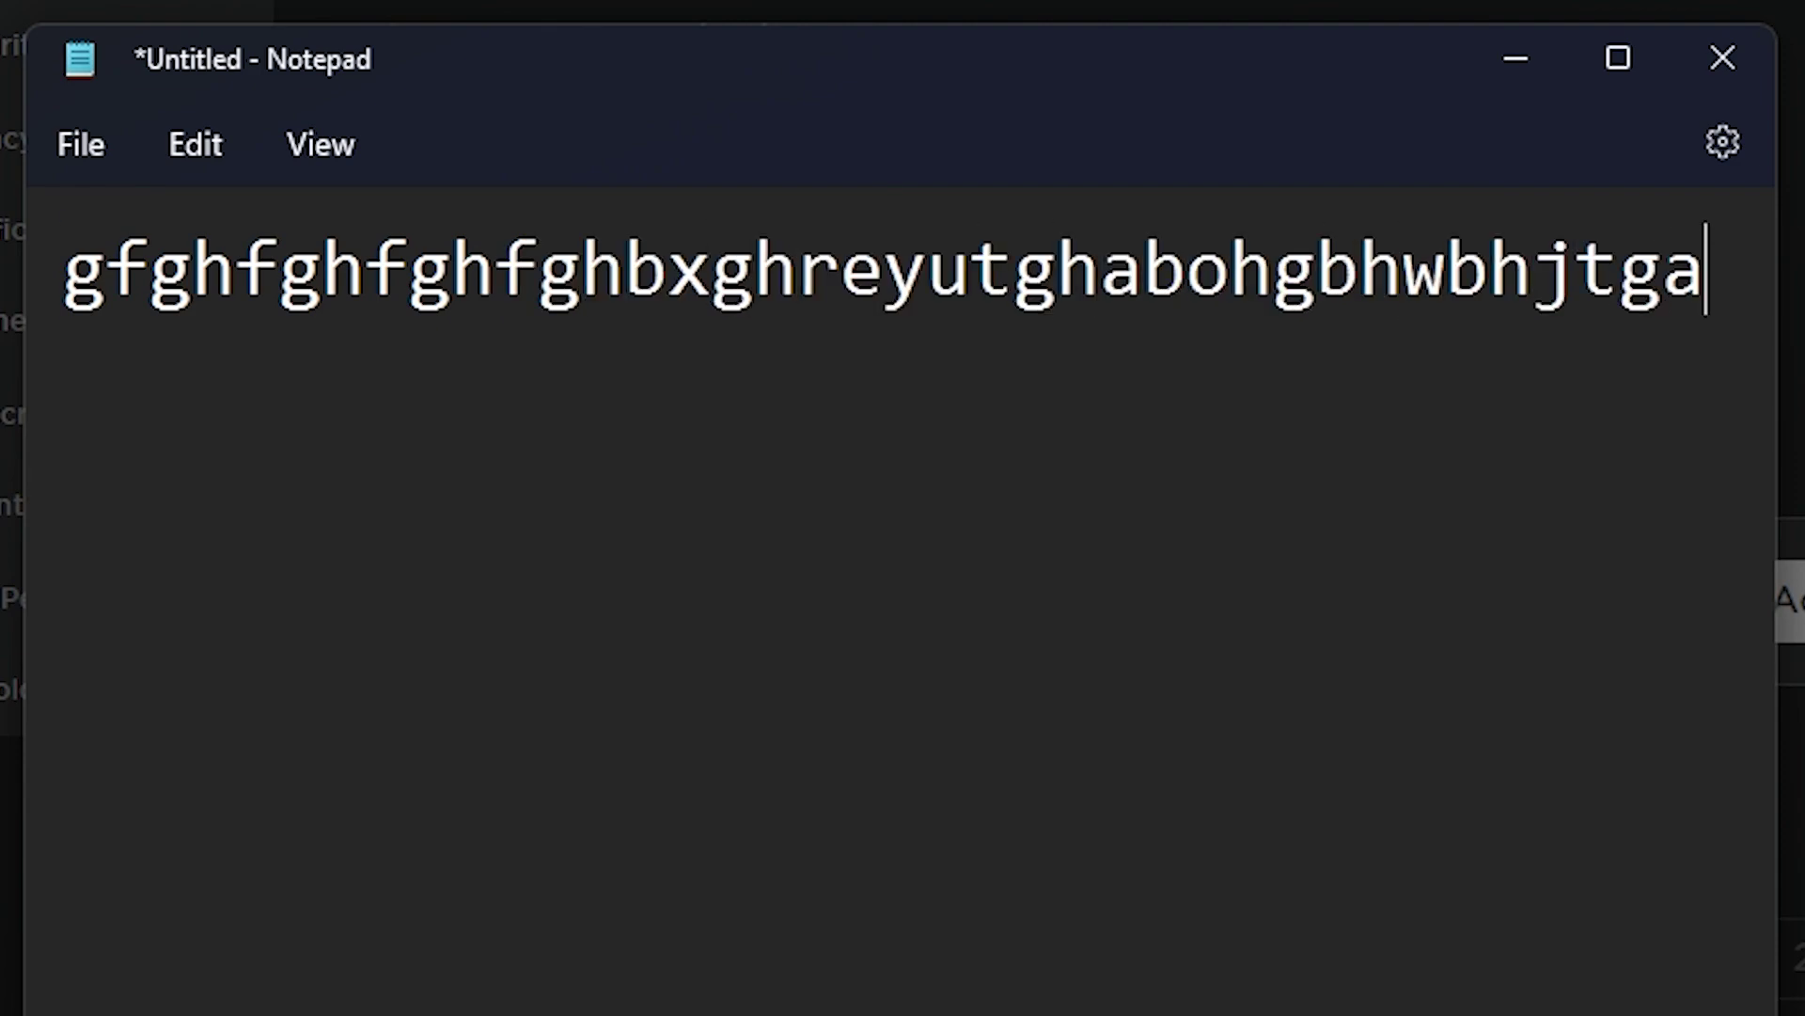
key("ctrl+a")
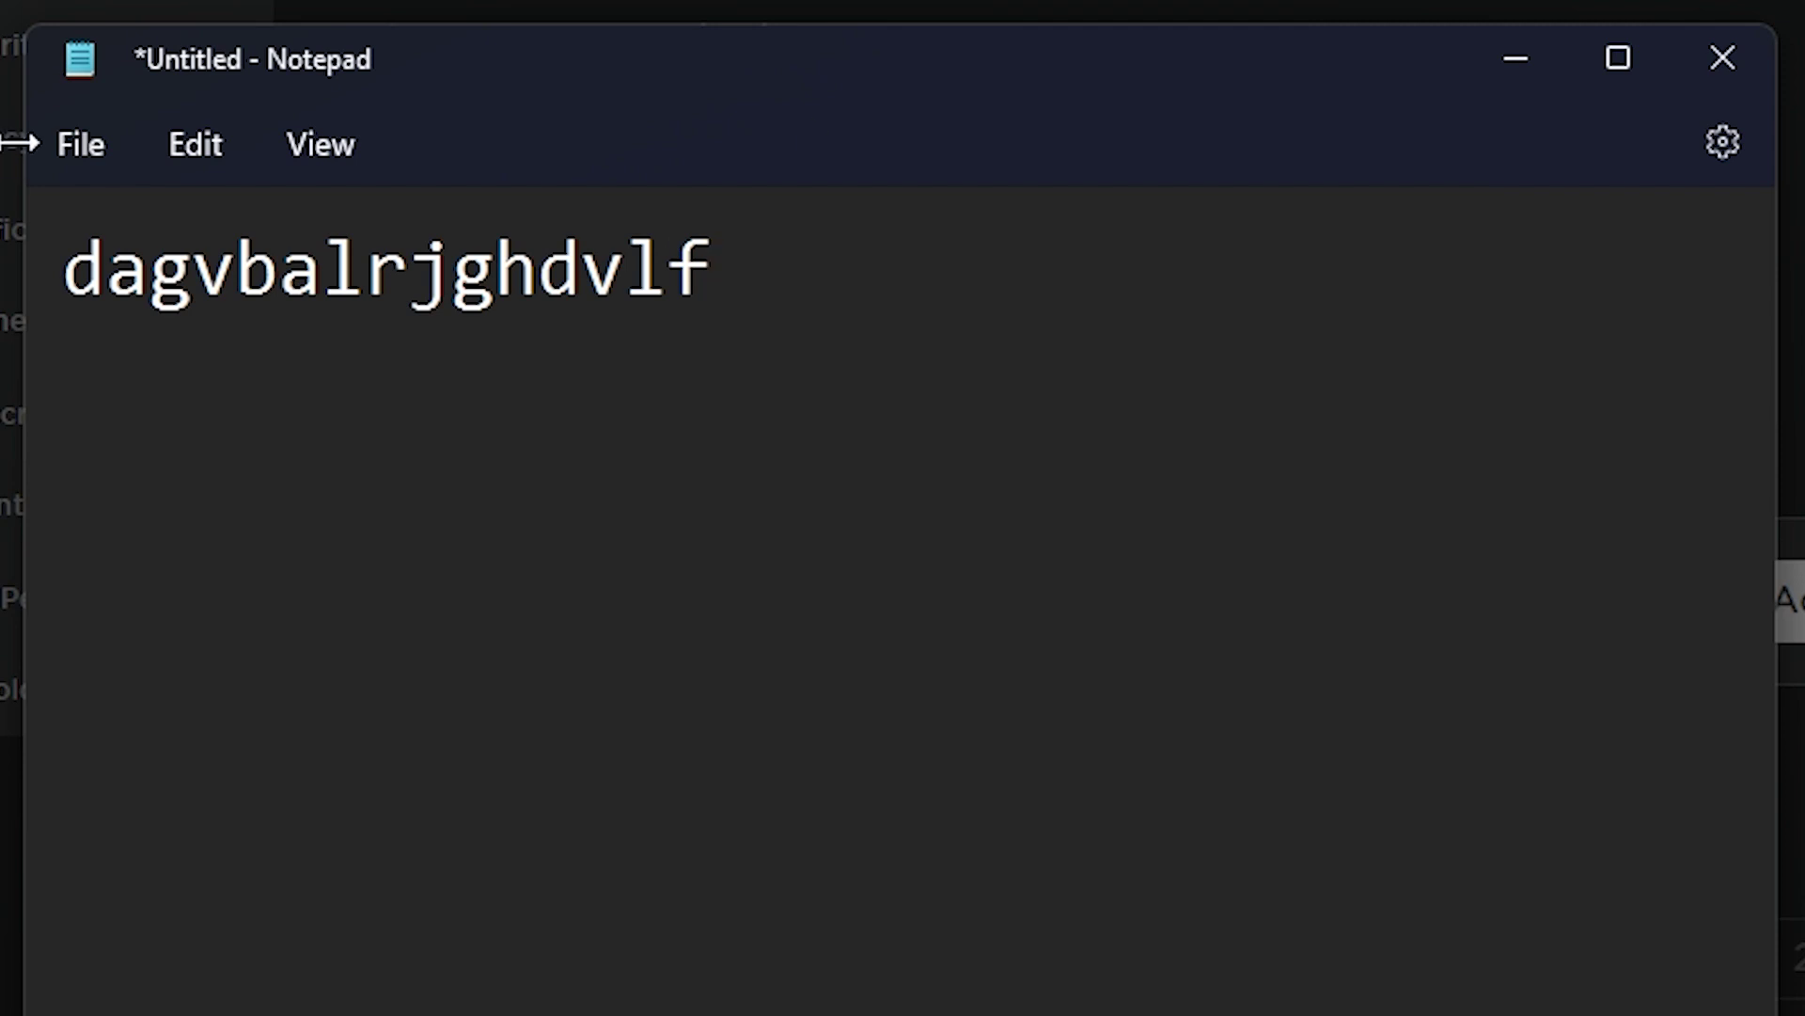
left_click(109, 270)
key("shift+End")
type(";'/")
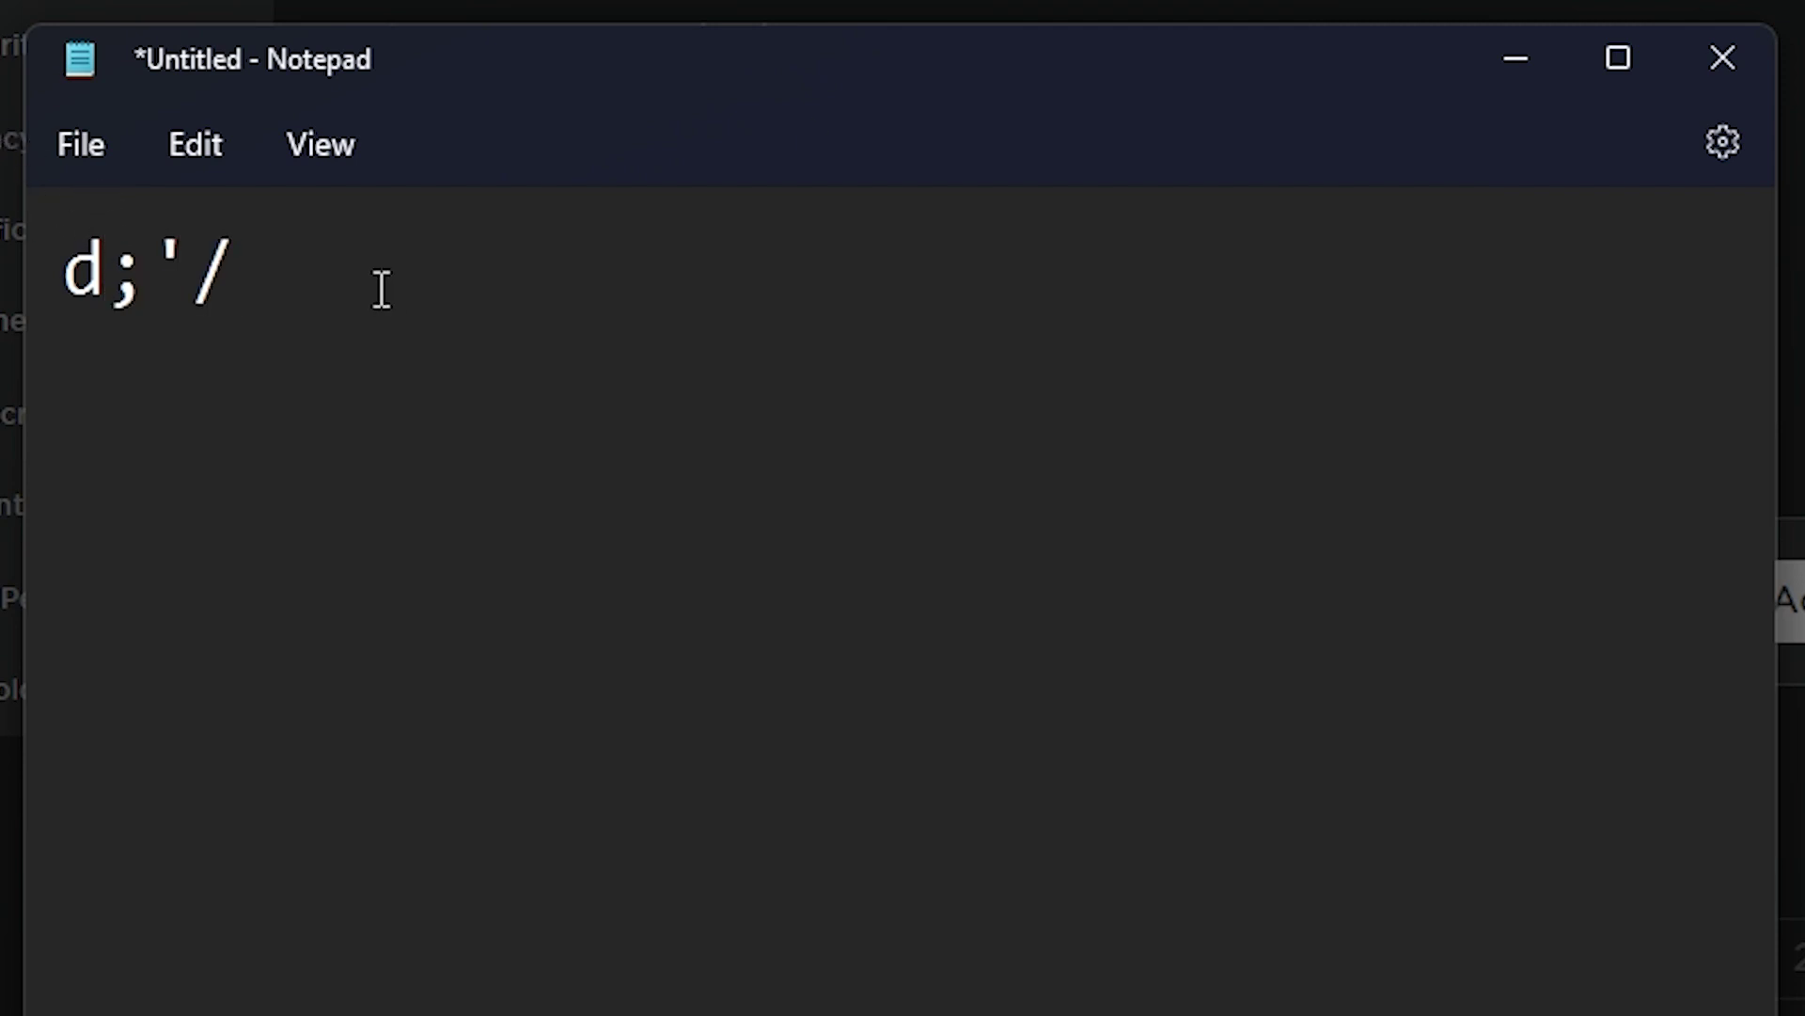
key("ctrl+z")
Insert the symbols ; ' . =/ ^ and the digit 2 at points in the string
left_click(264, 273)
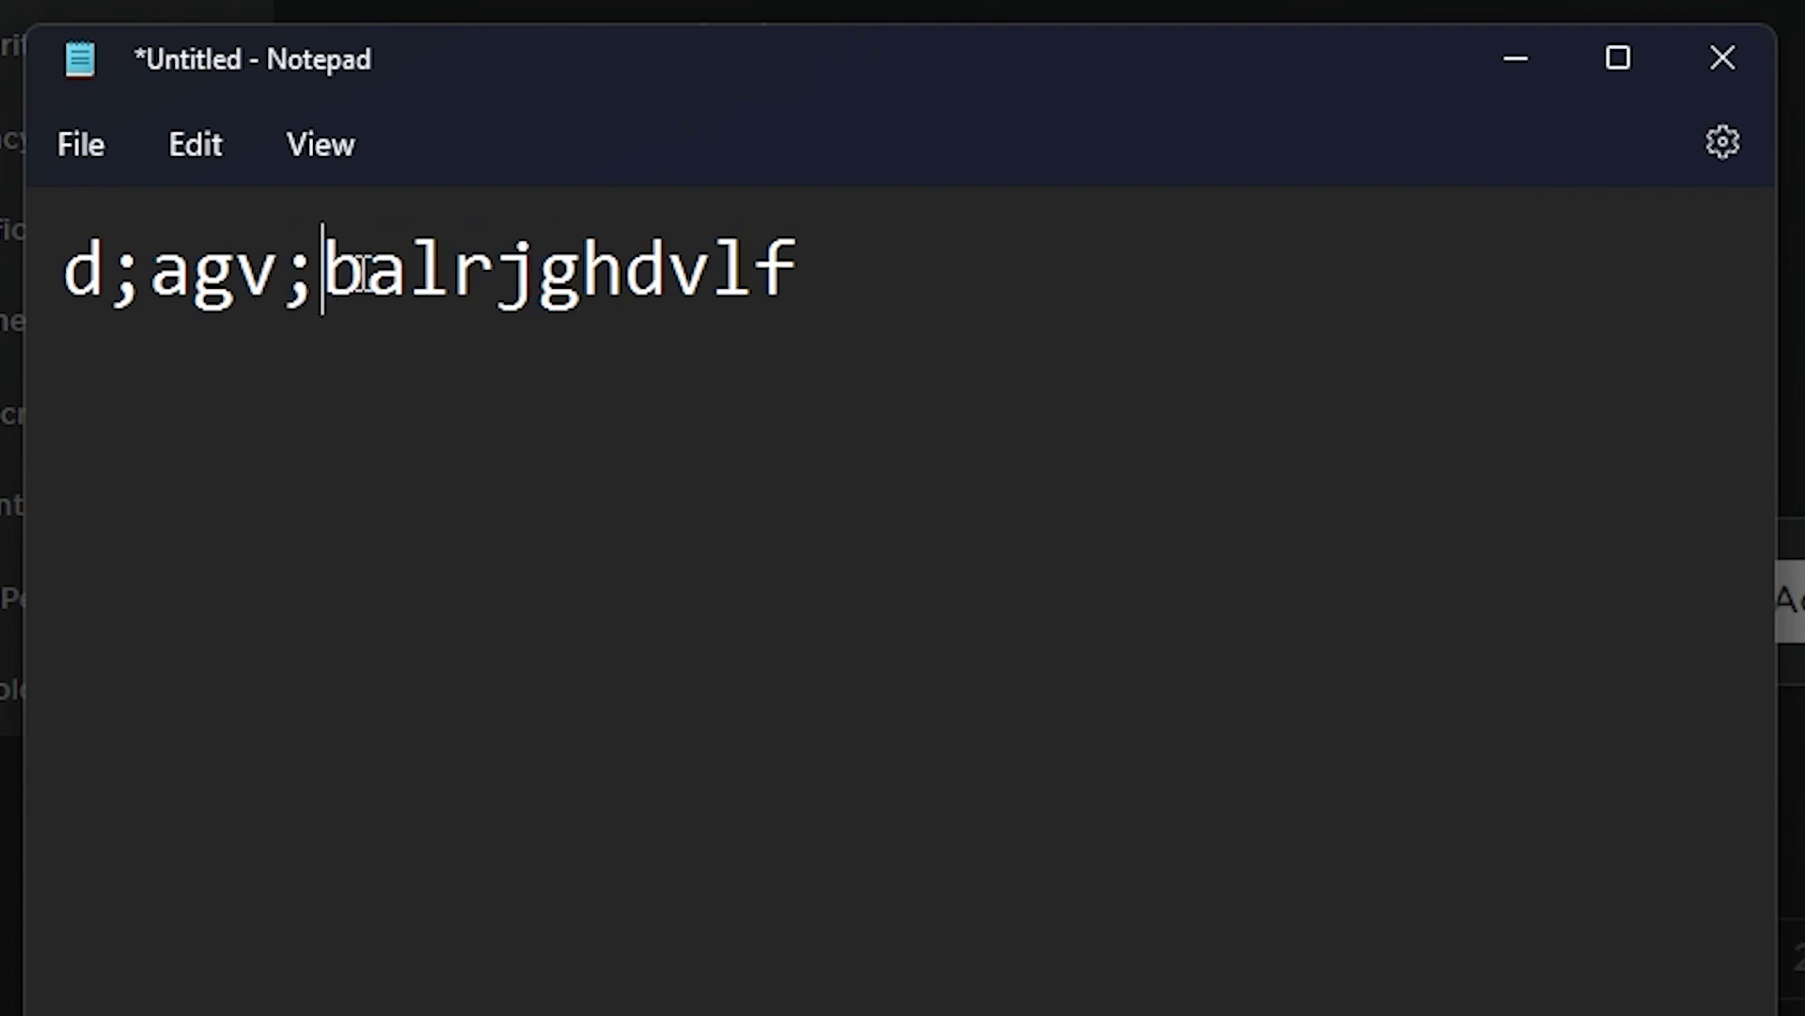
key("Right")
key("Right")
key("Right")
key("Right")
key("Right")
key("Right")
left_click(213, 243)
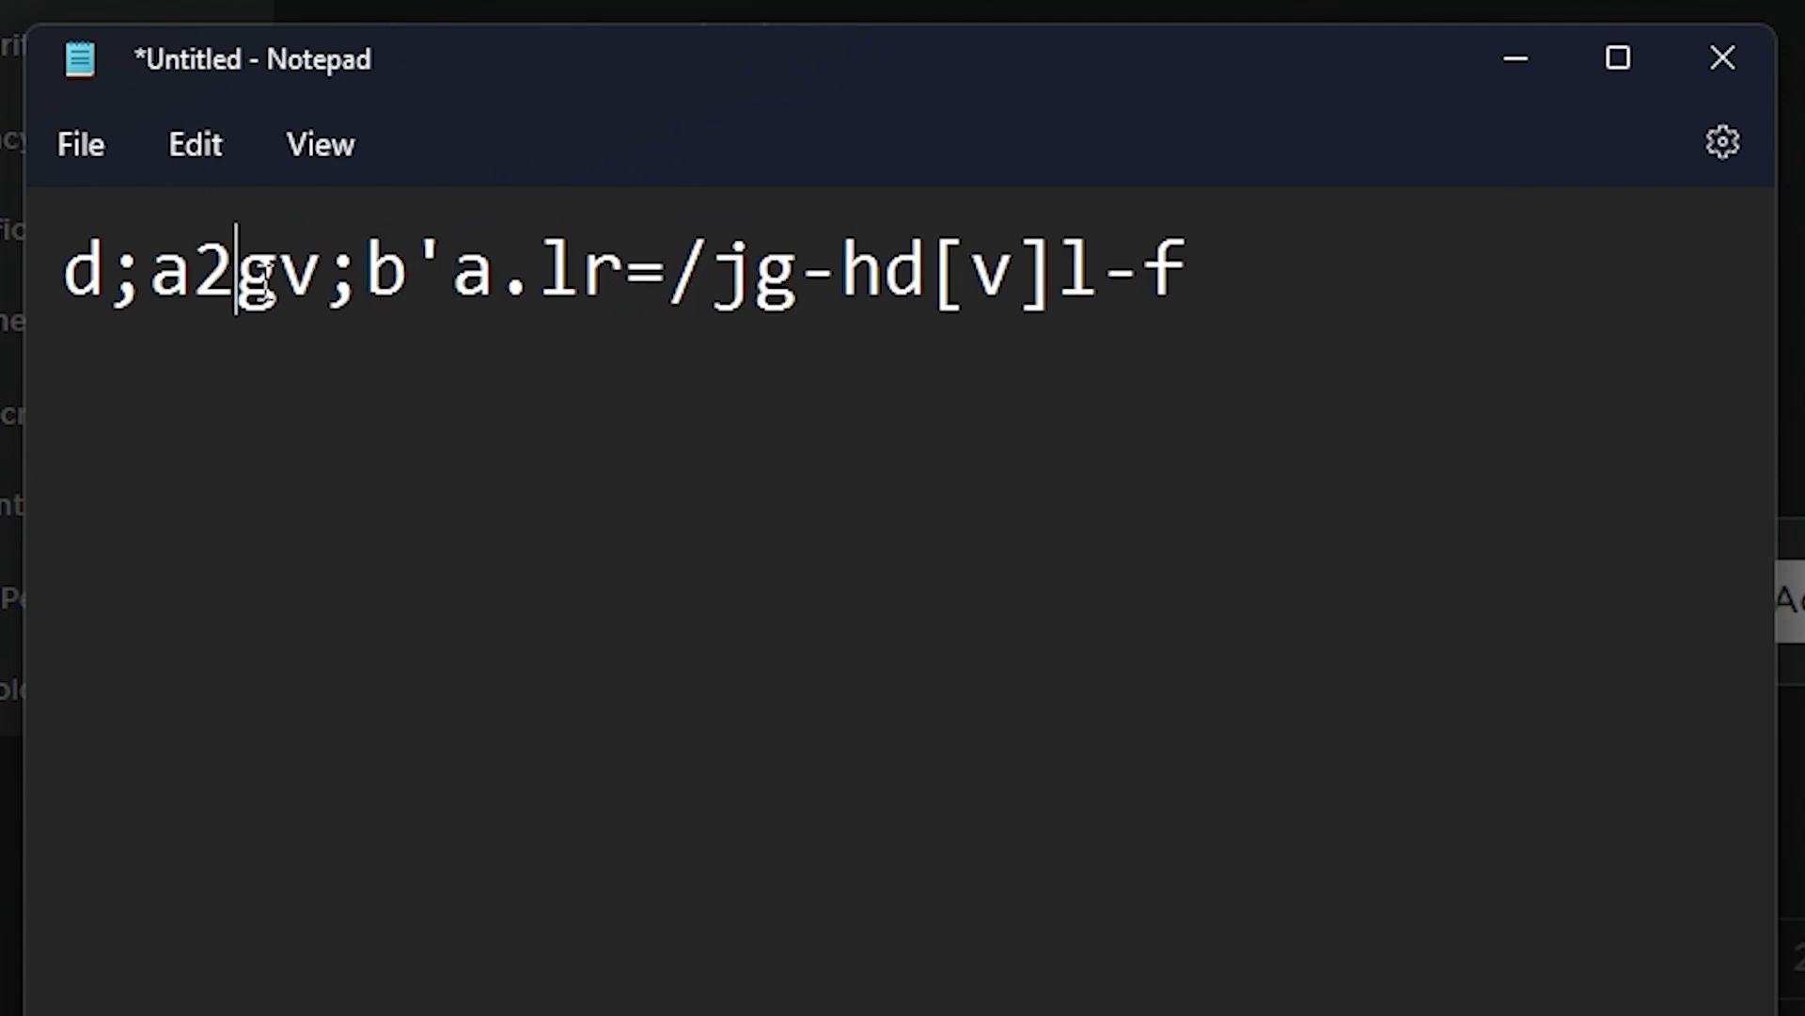
key("Right")
Add * and the capitals A, FF, SJ, KS and SH at several positions
left_click(534, 286)
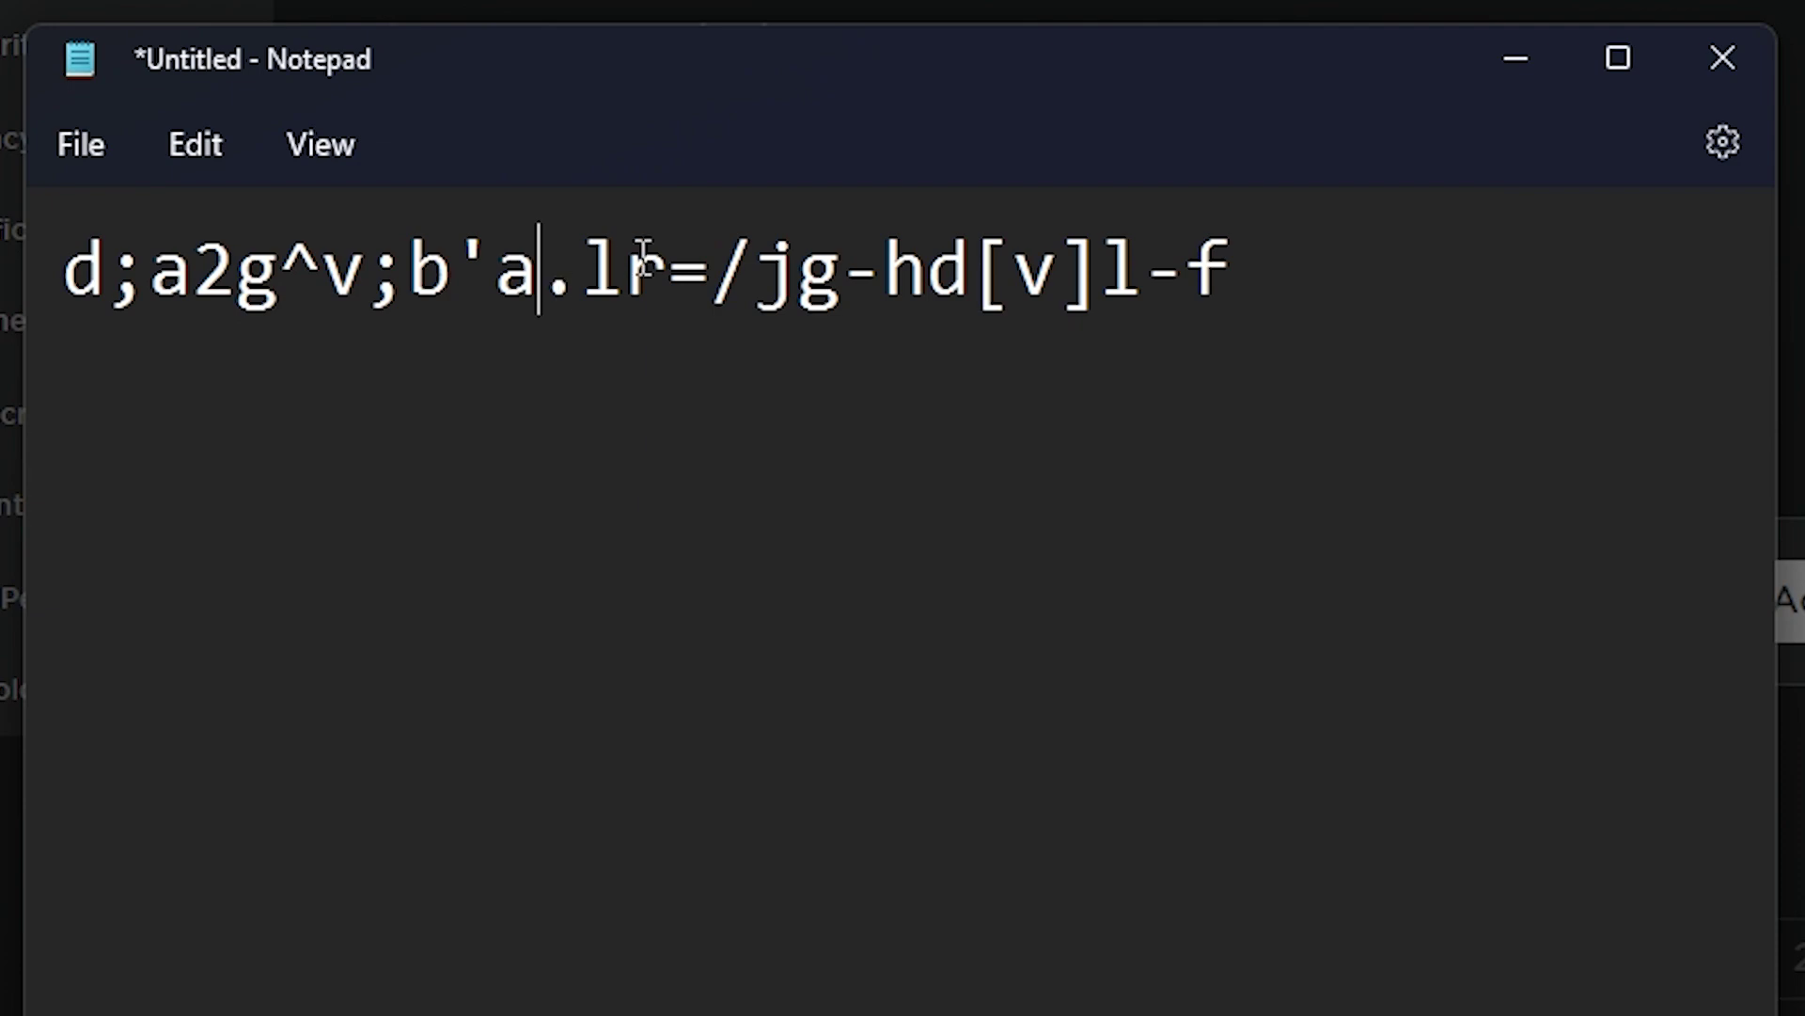
type("*")
left_click(155, 282)
type("A")
left_click(534, 282)
type("FF")
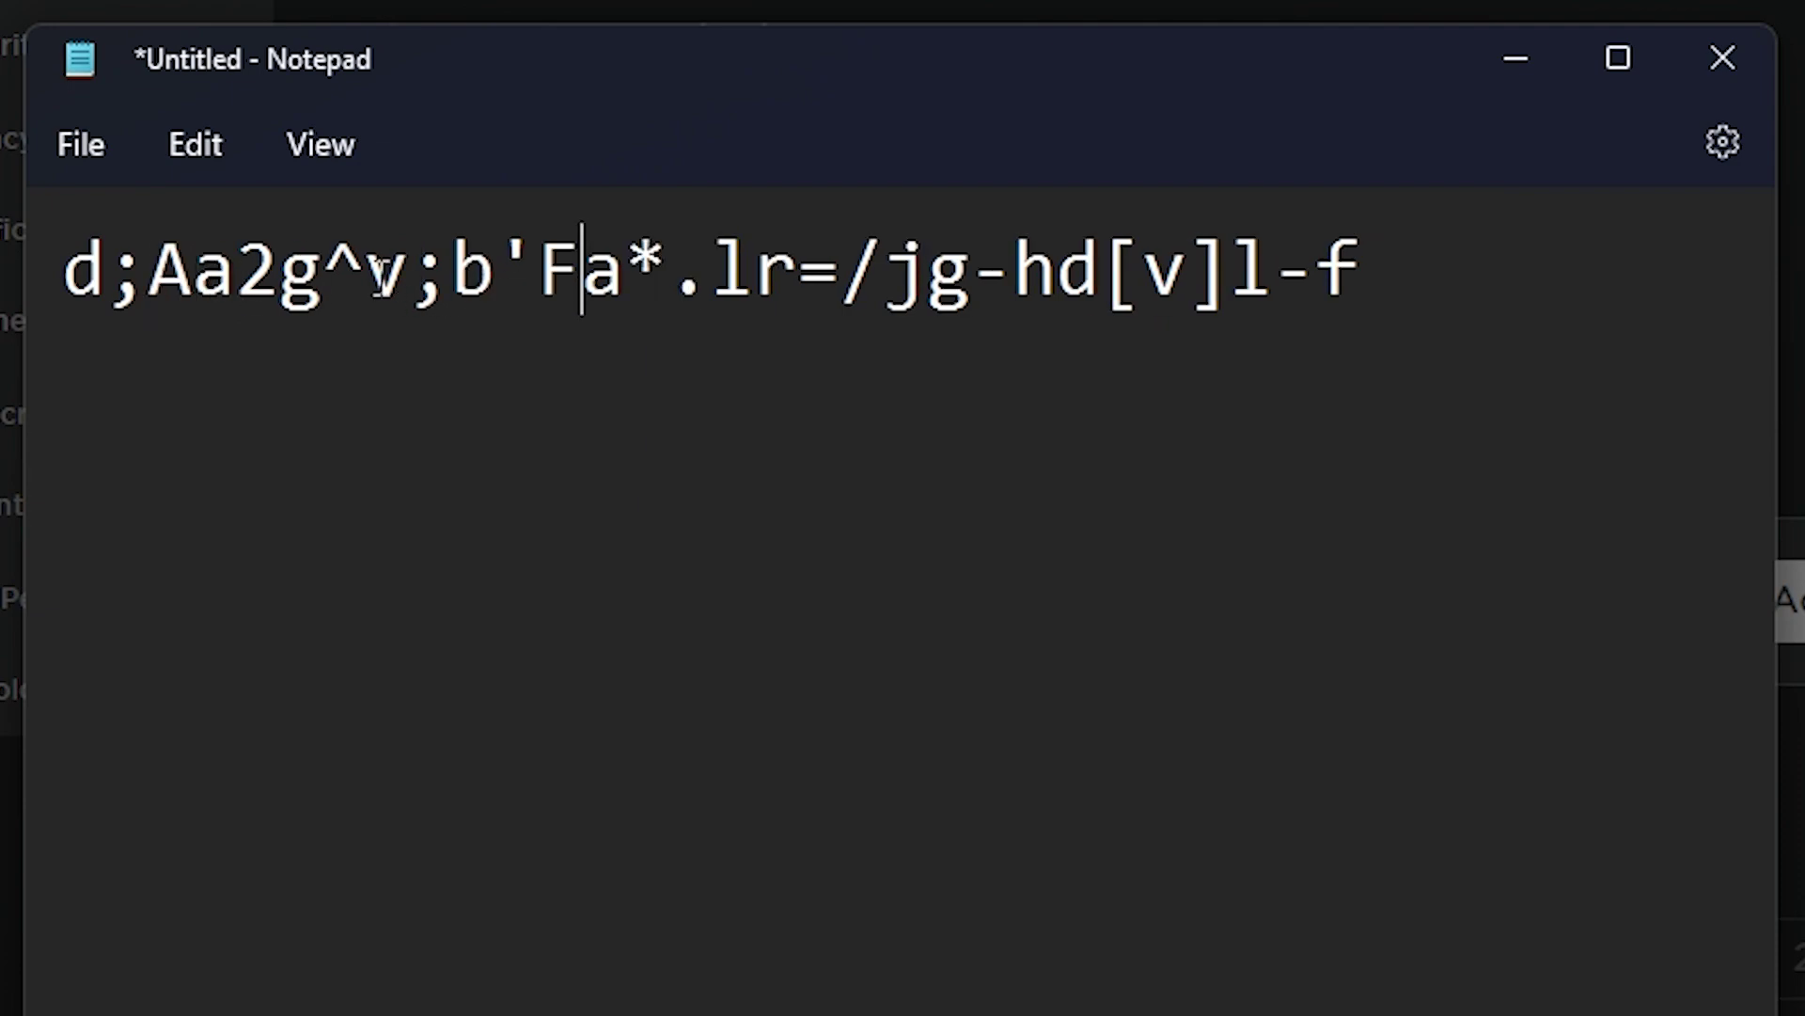
left_click(366, 282)
type("SJ")
left_click(906, 302)
type("KS")
left_click(1354, 282)
type("SH")
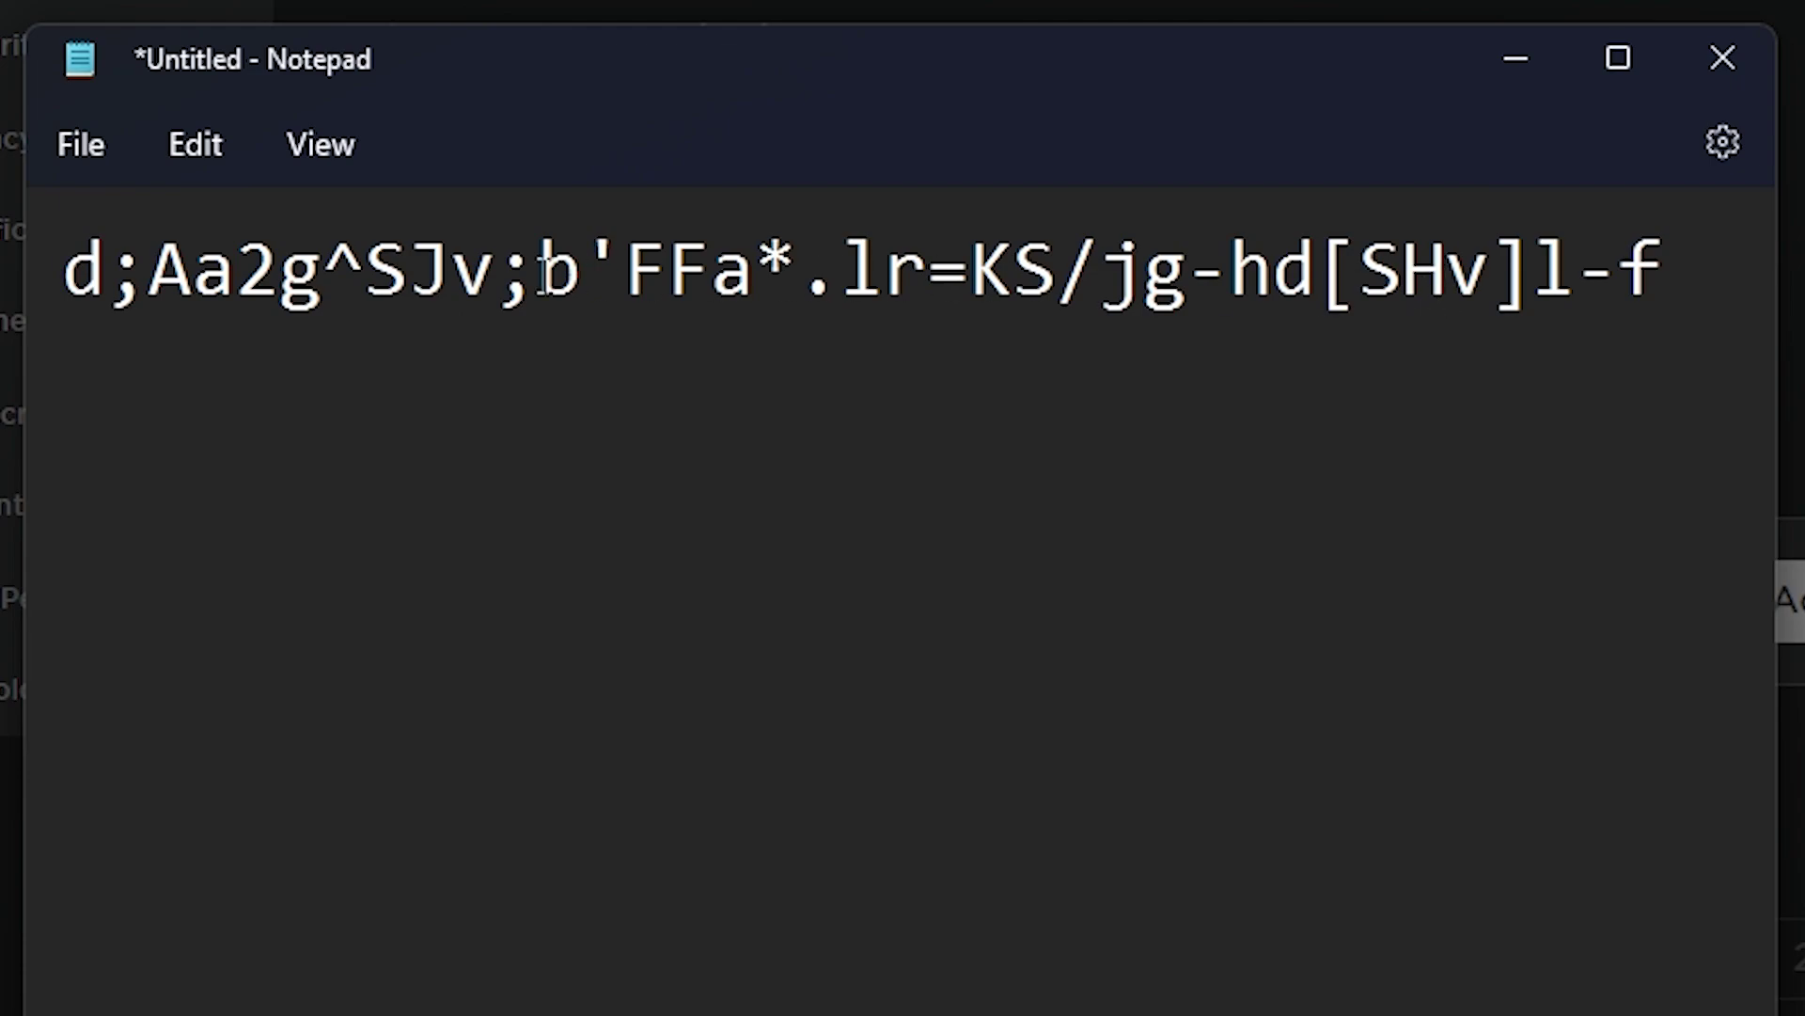
Widen Notepad to show the whole line and insert the digits 5, 73 and 18
left_click_drag(1782, 577, 1804, 577)
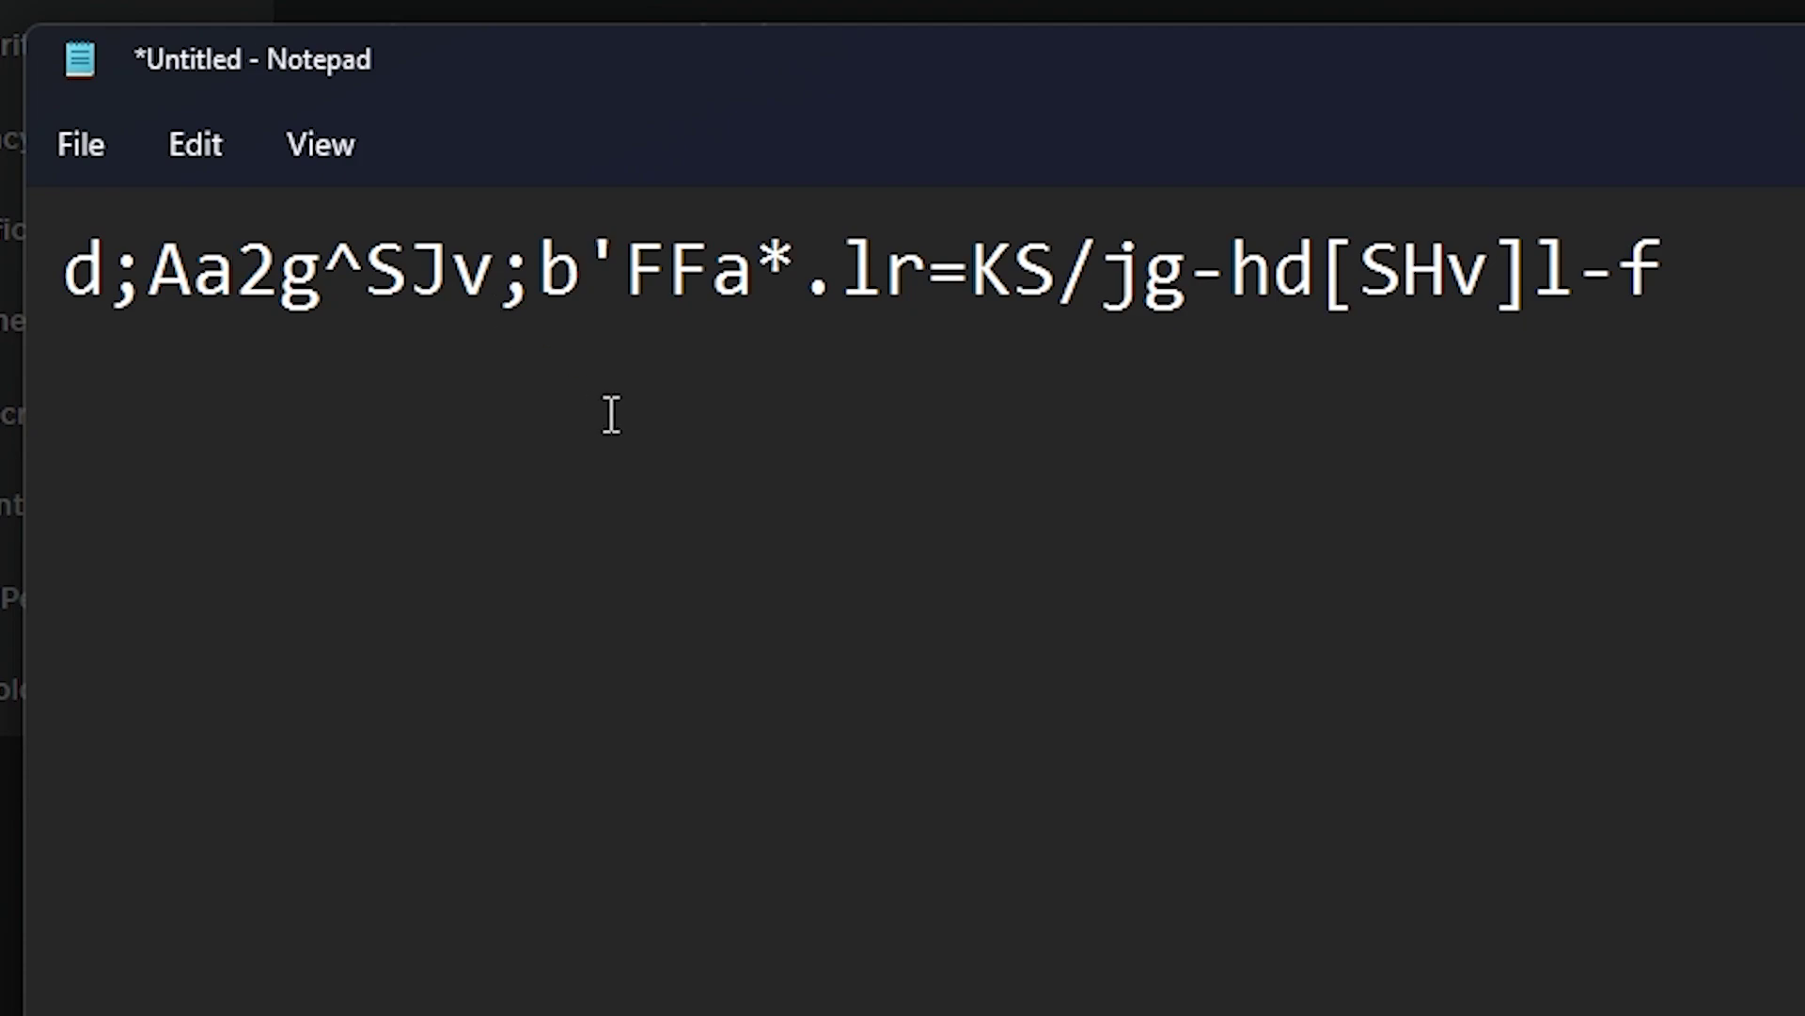
left_click(236, 272)
type("5")
left_click(841, 273)
type("73")
left_click(1403, 273)
type("18")
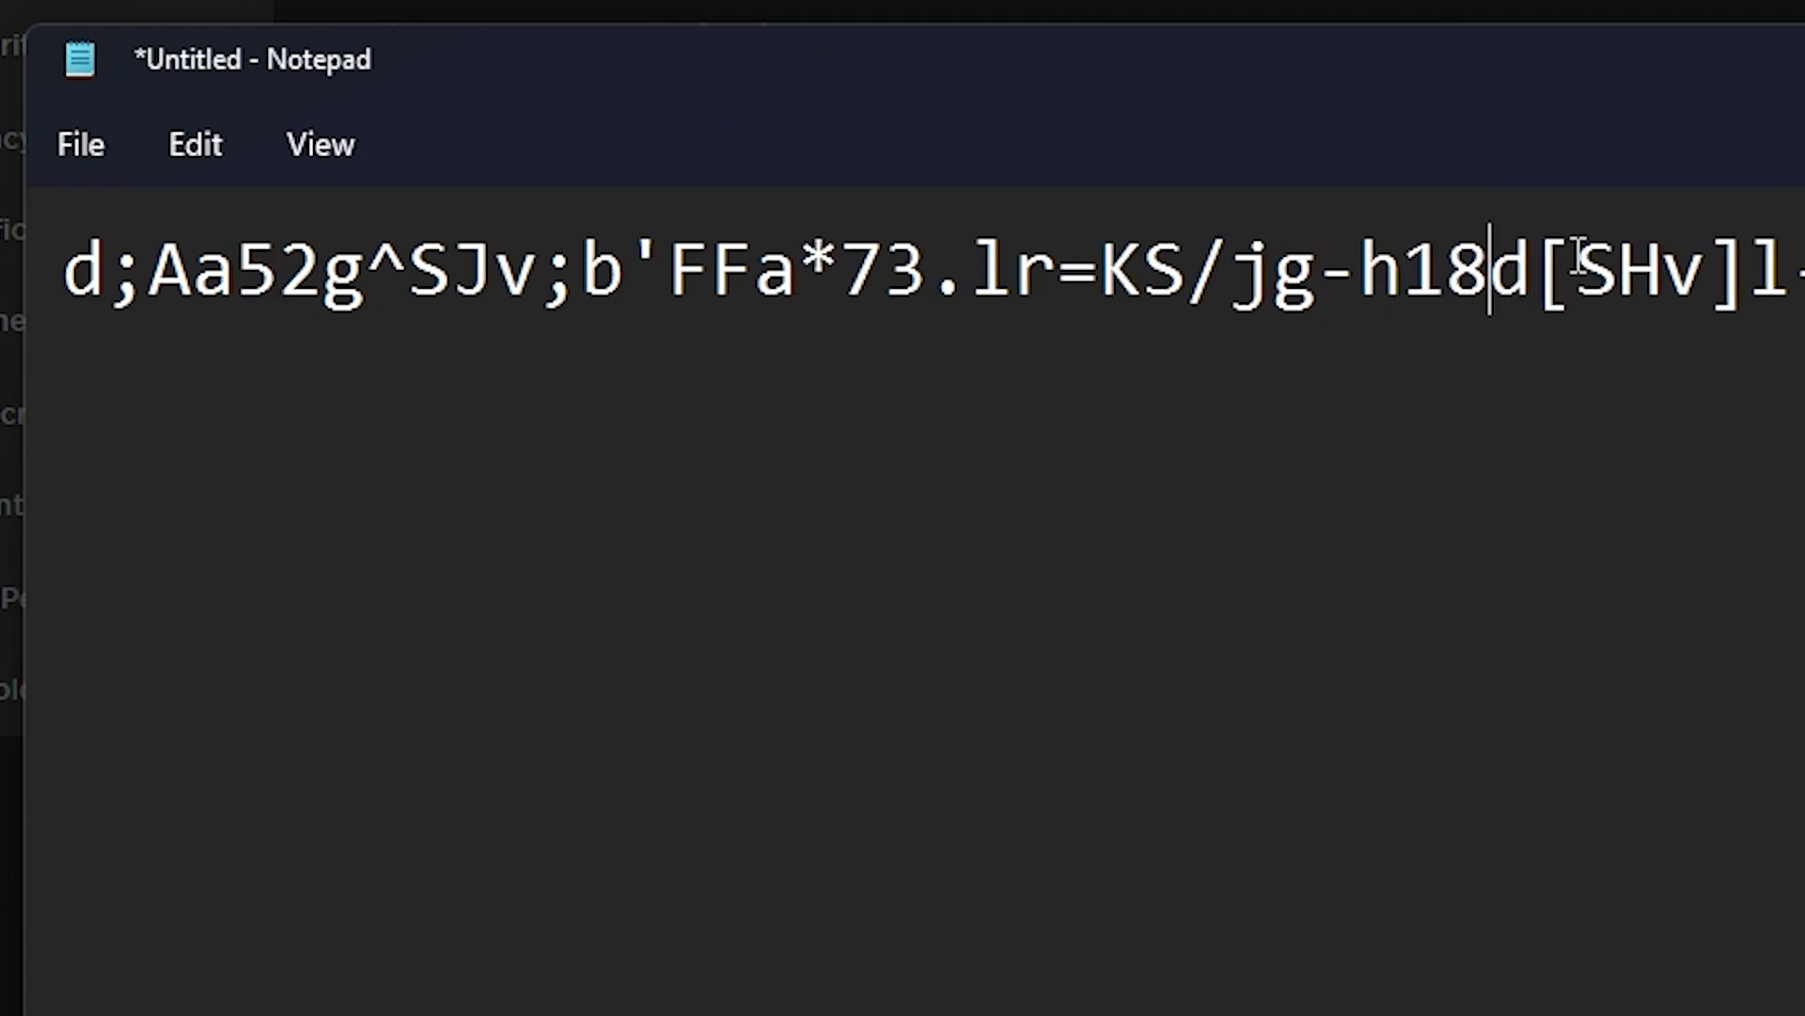
Insert the digits 1, 5 and 28 into the password string
left_click(1579, 263)
type("1")
left_click(1264, 272)
type("5")
left_click(1060, 273)
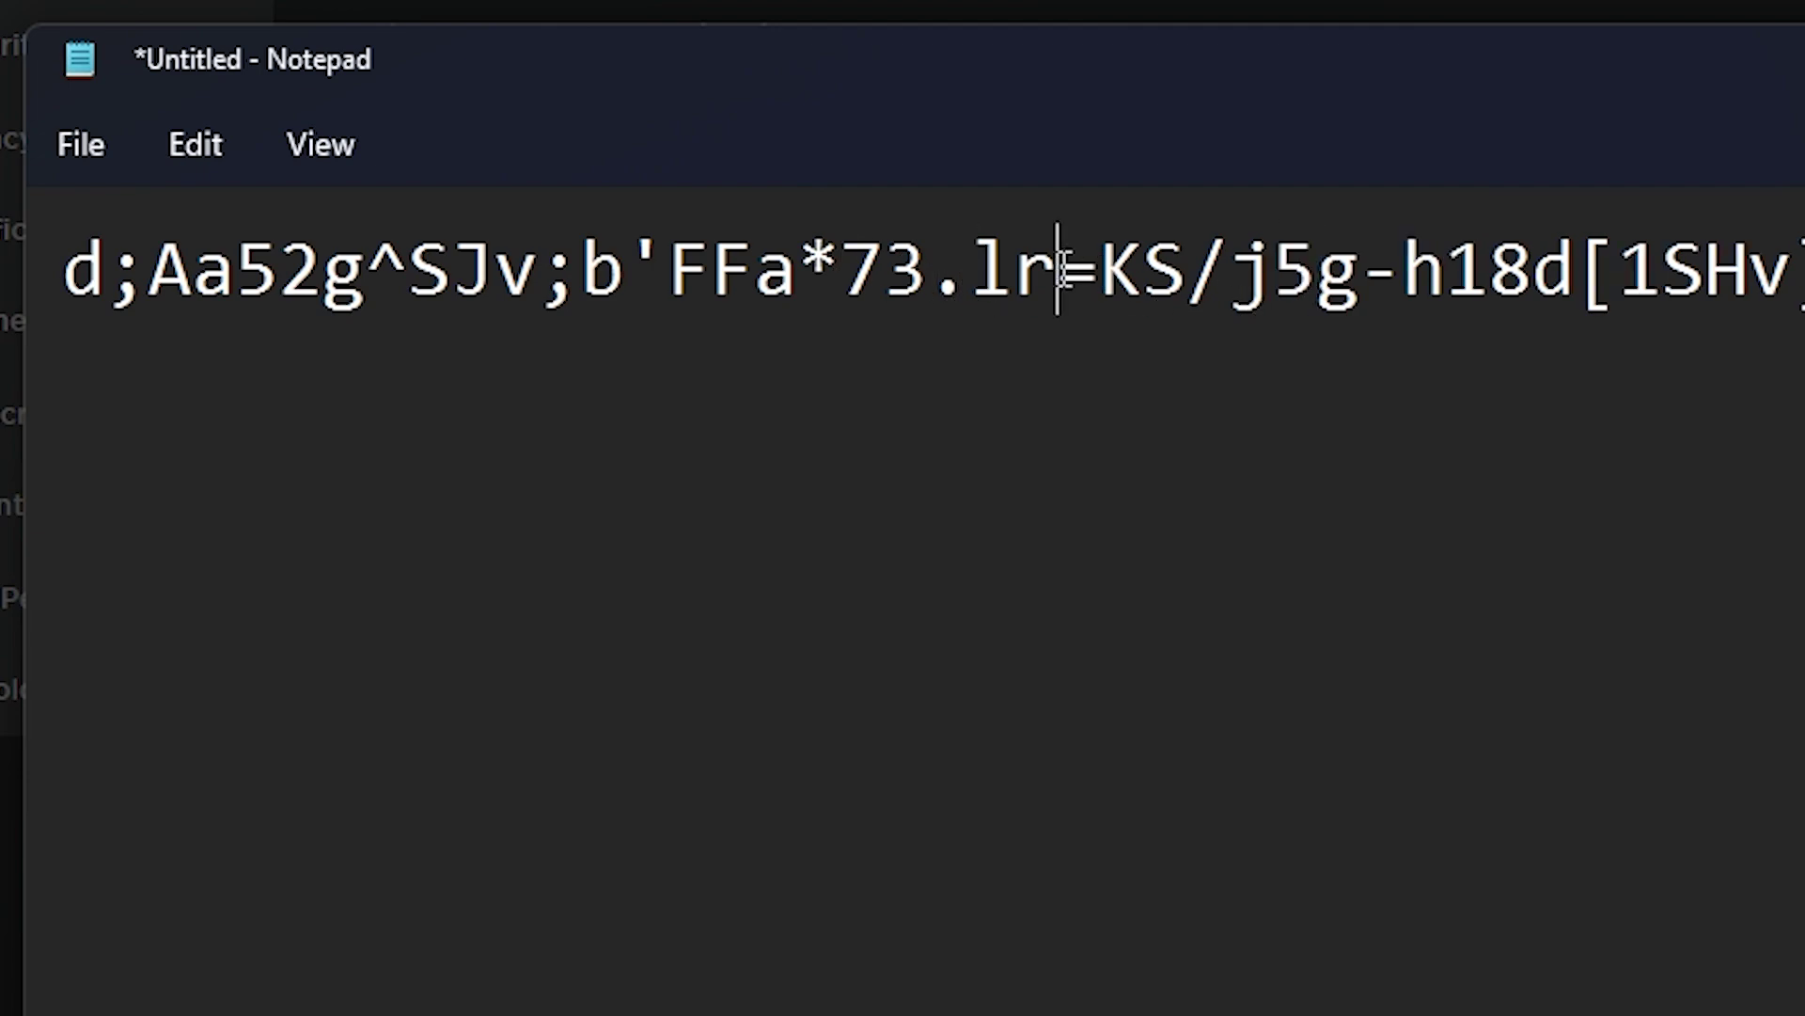
type("287")
key("BackSpace")
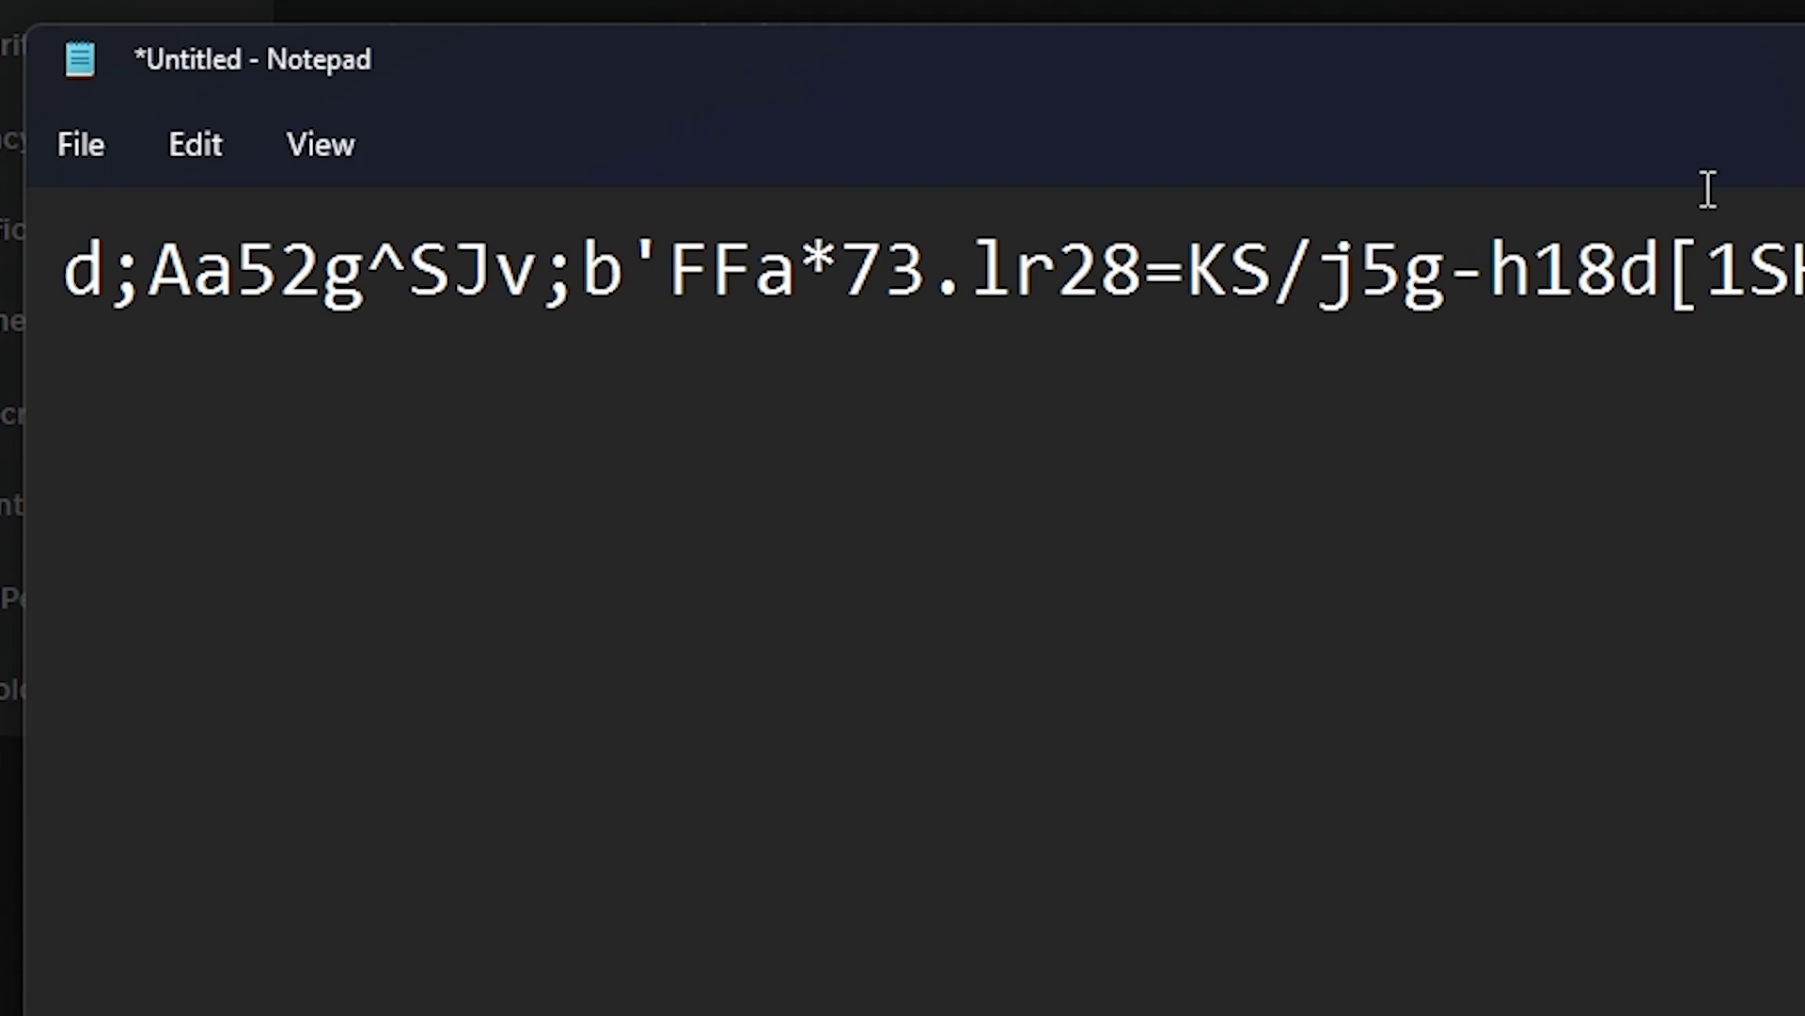
Select the password line in Notepad
left_click_drag(1801, 273, 84, 283)
key("Right")
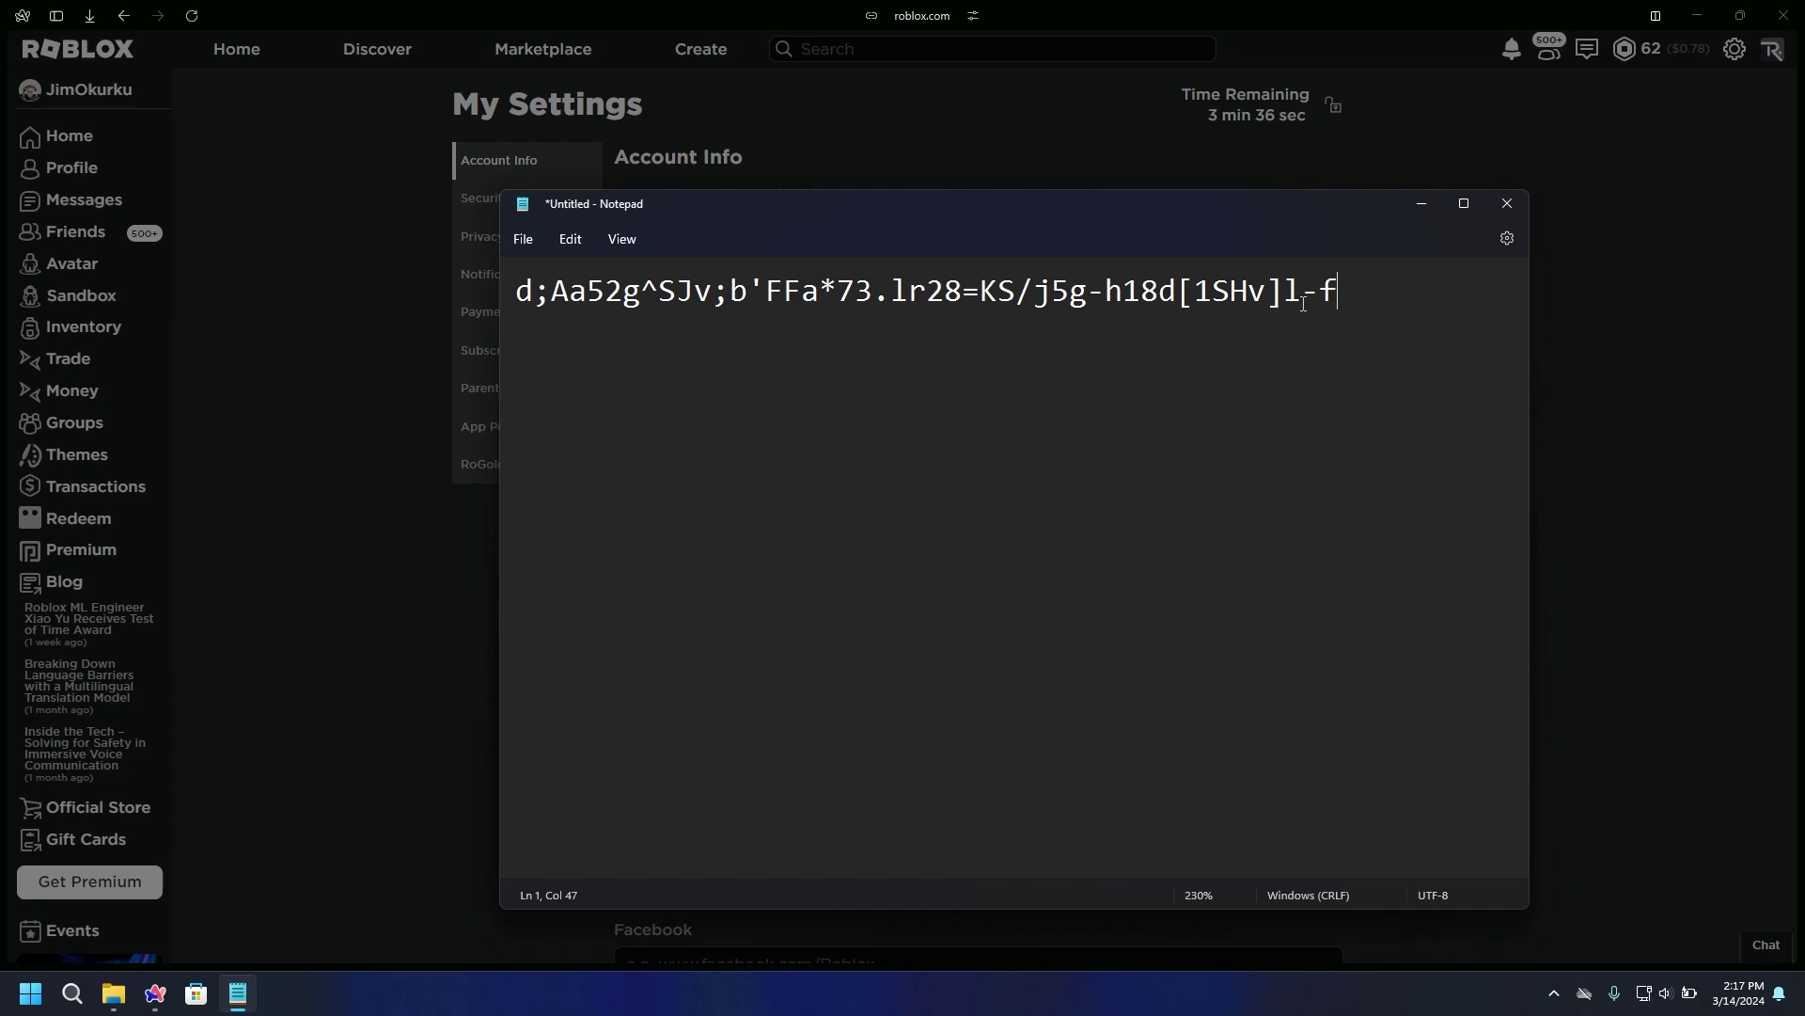
left_click_drag(1340, 293, 1548, 388)
key("super")
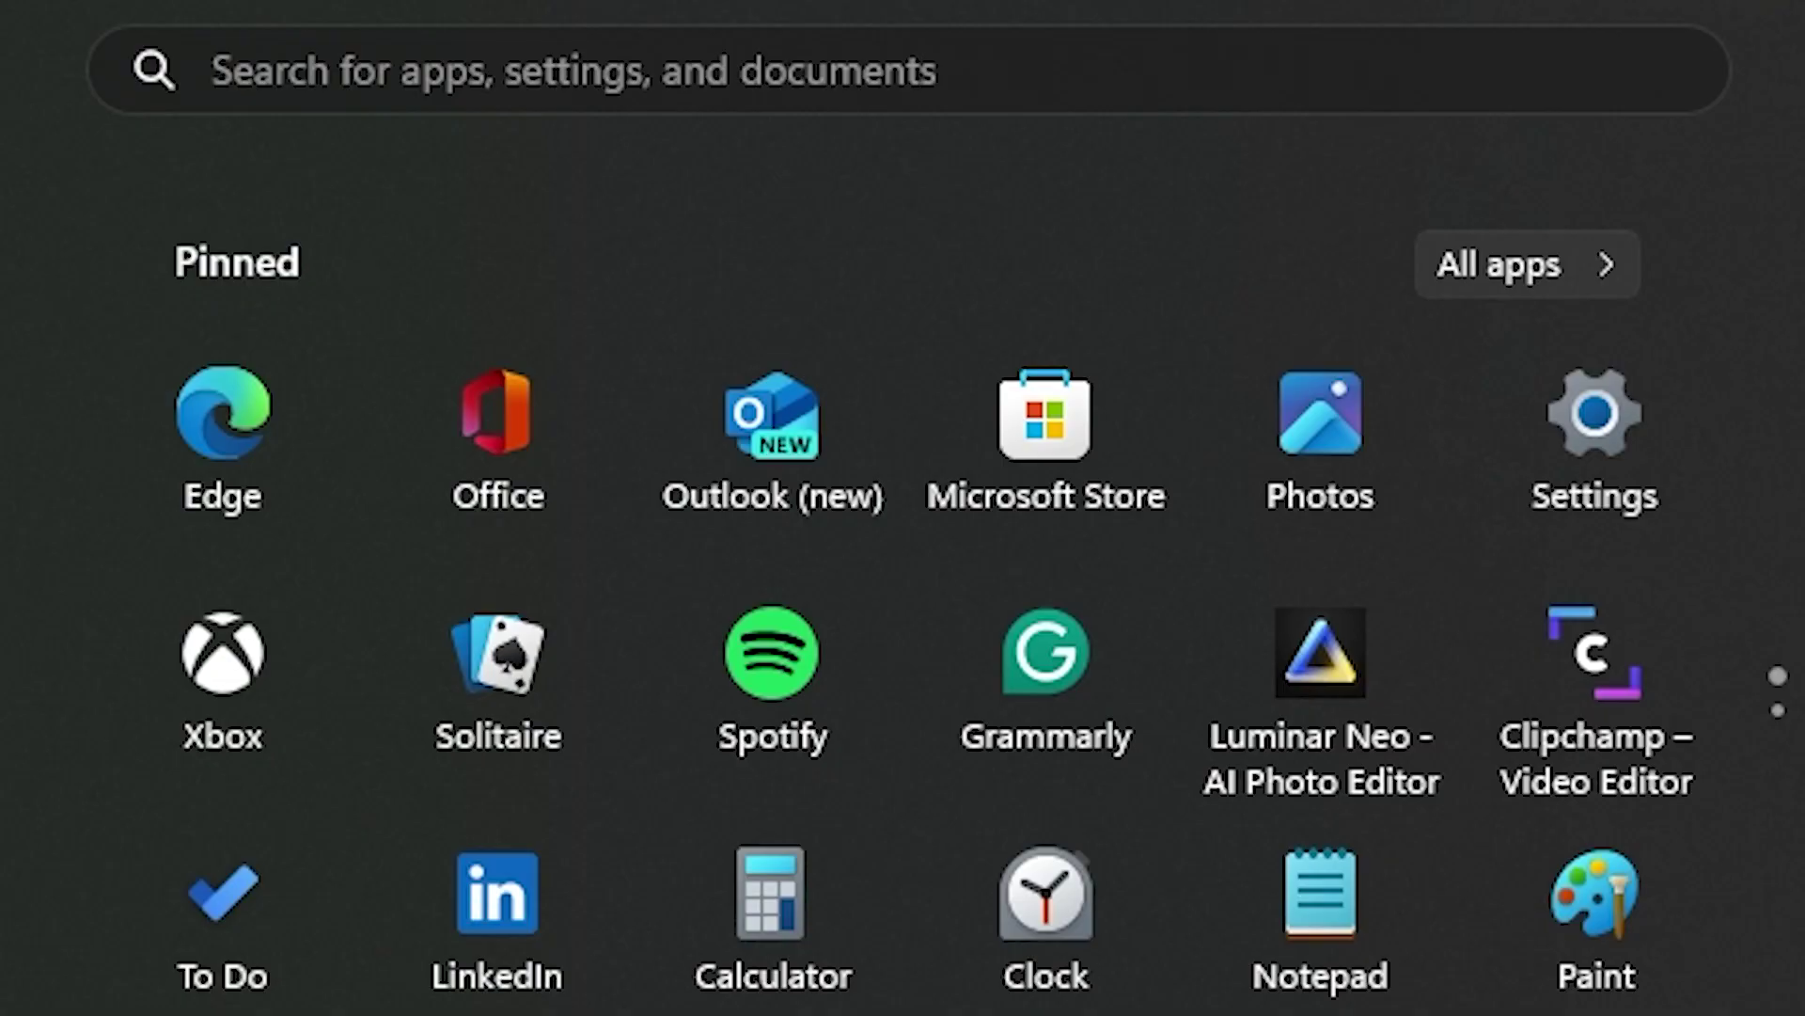
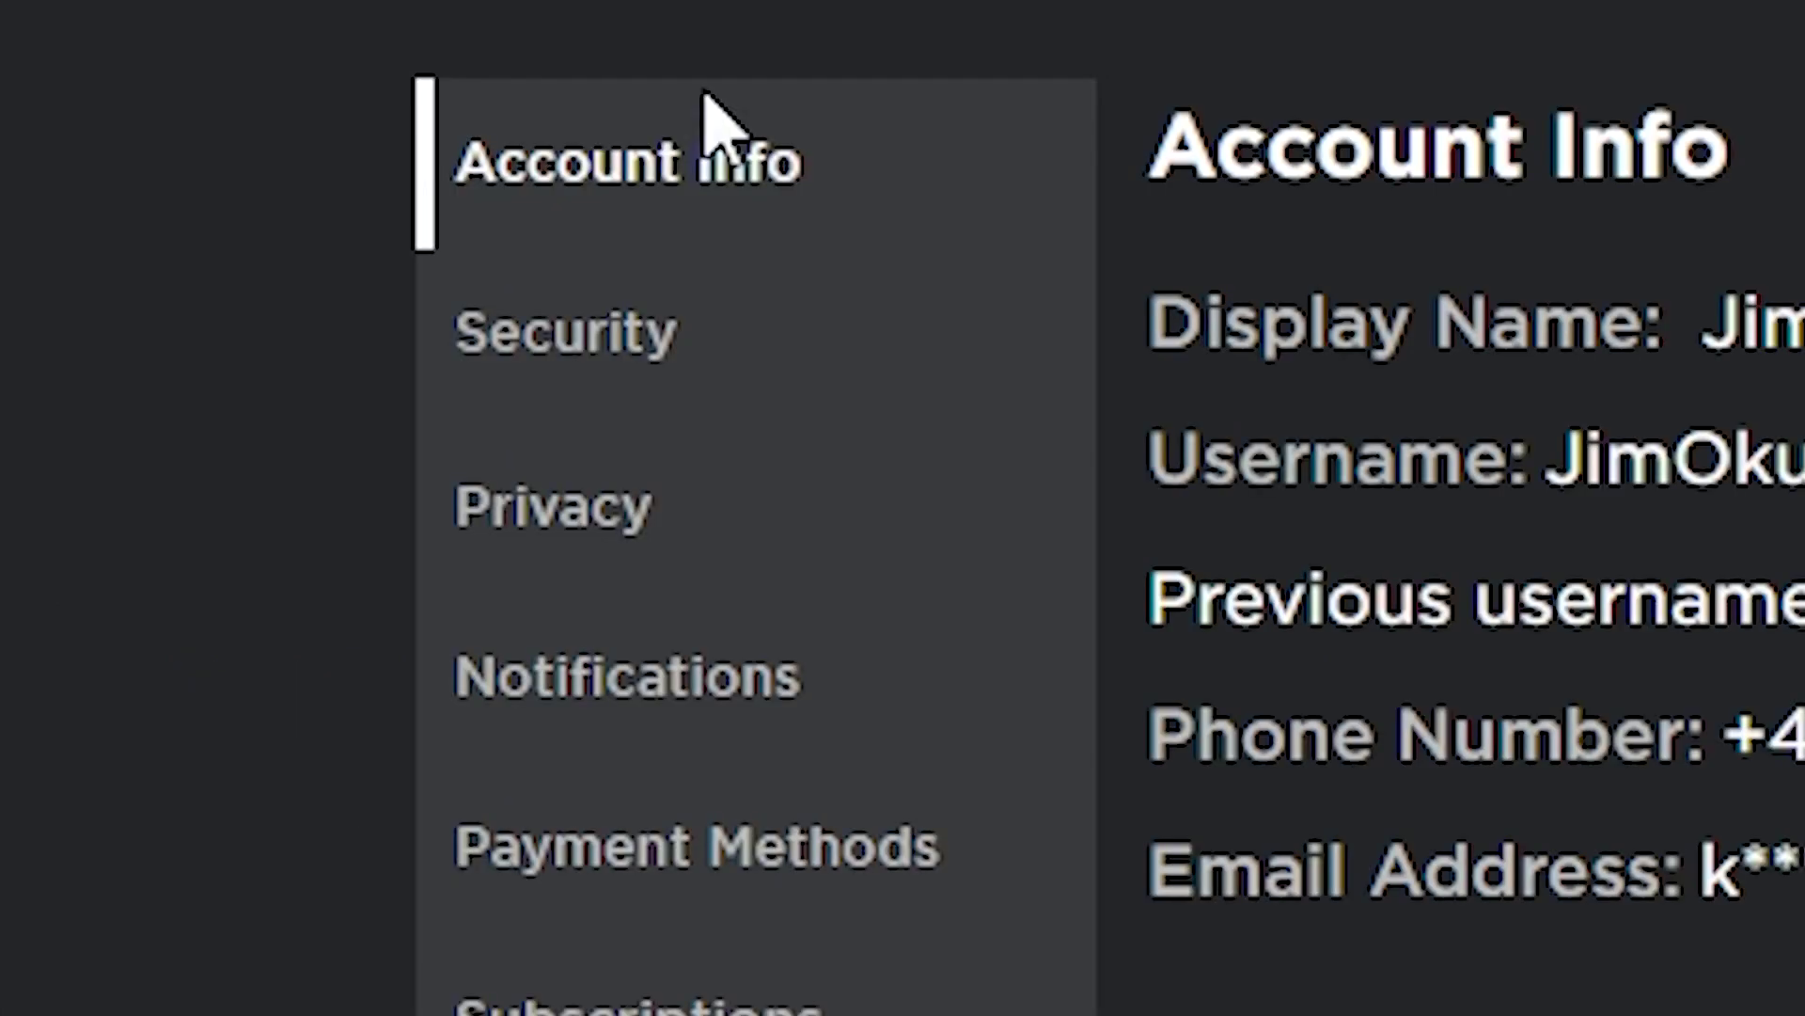
Open My Settings' Security section to review two-step verification and logged-in sessions
left_click(707, 325)
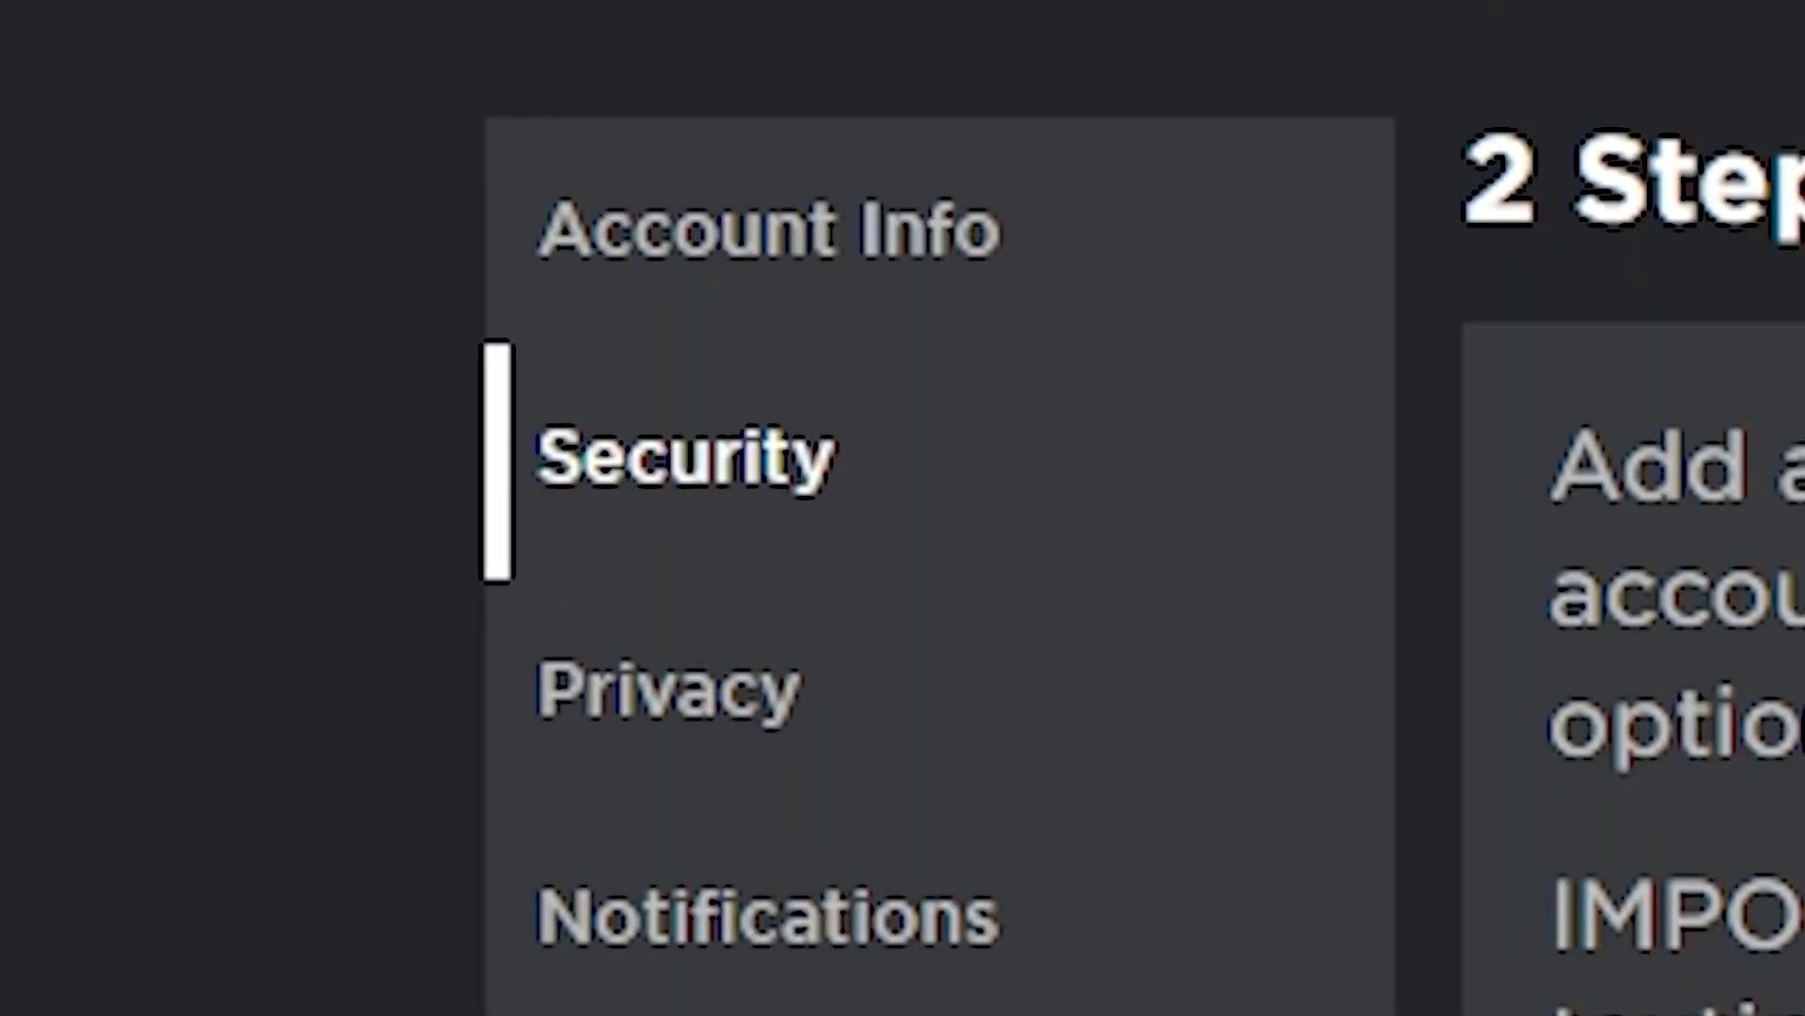
Open the Privacy settings and highlight the 'Who can message me?' label
left_click(1178, 738)
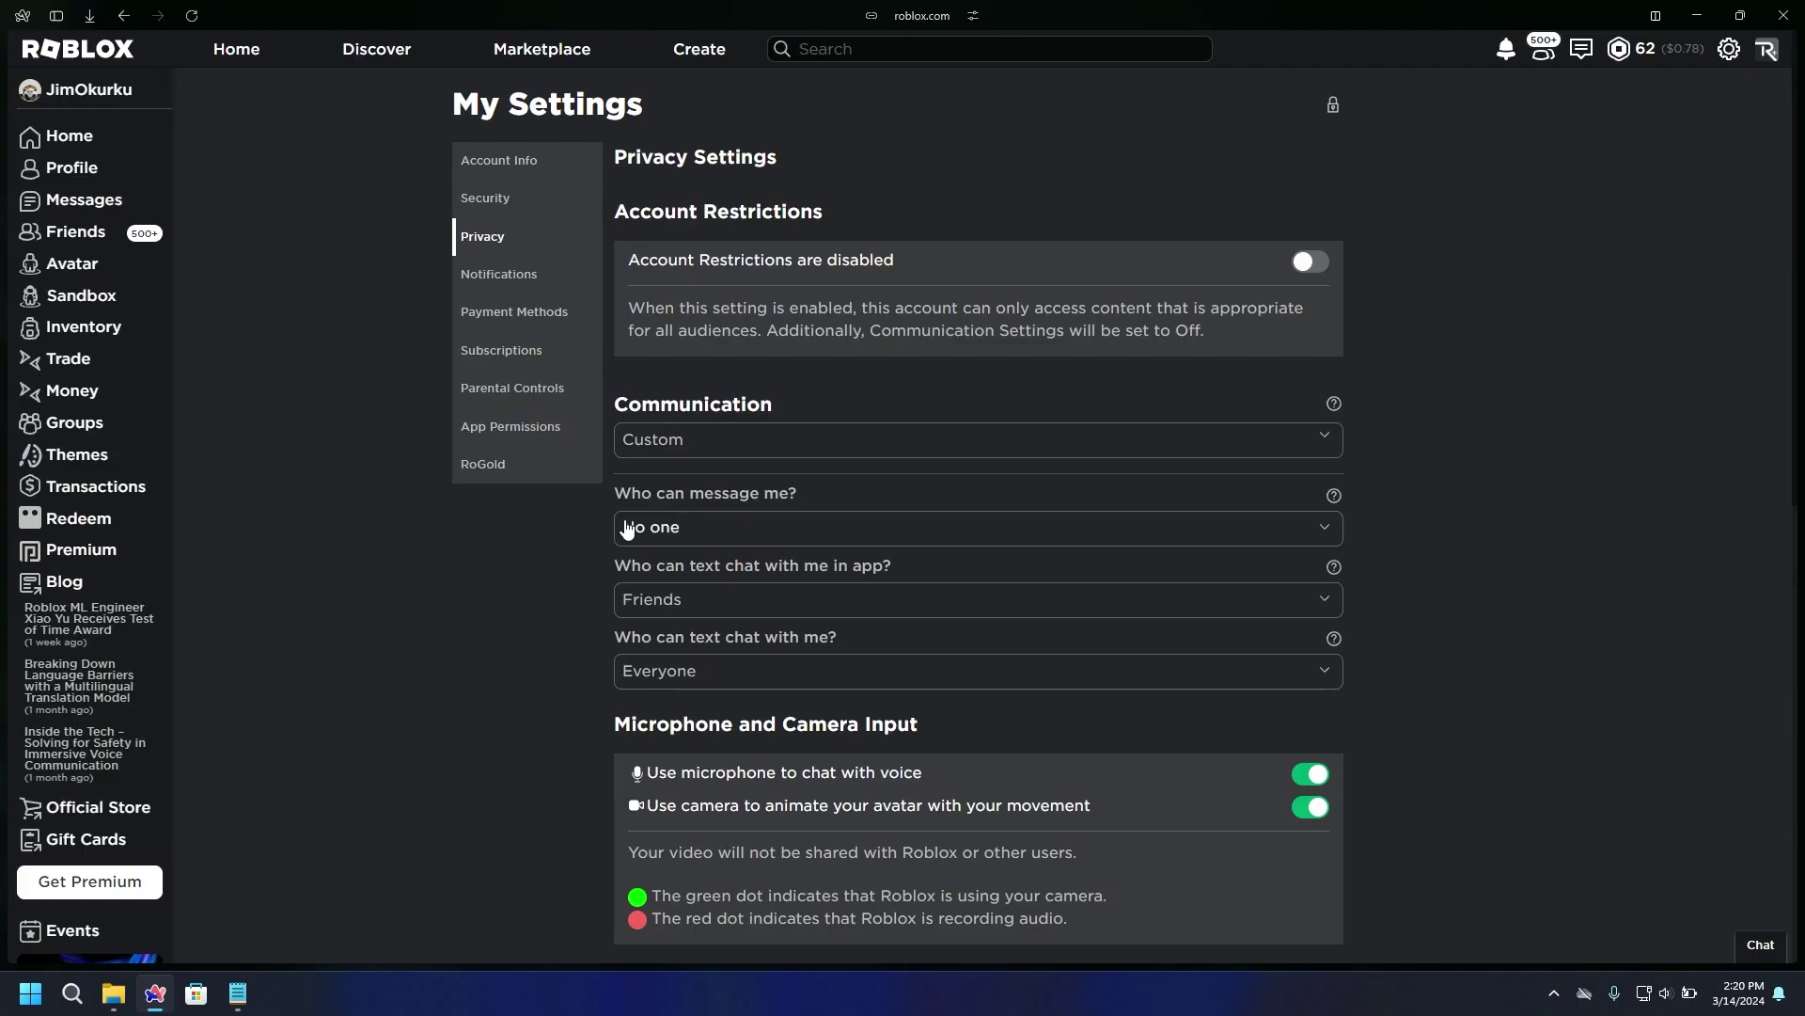
left_click_drag(630, 494, 722, 493)
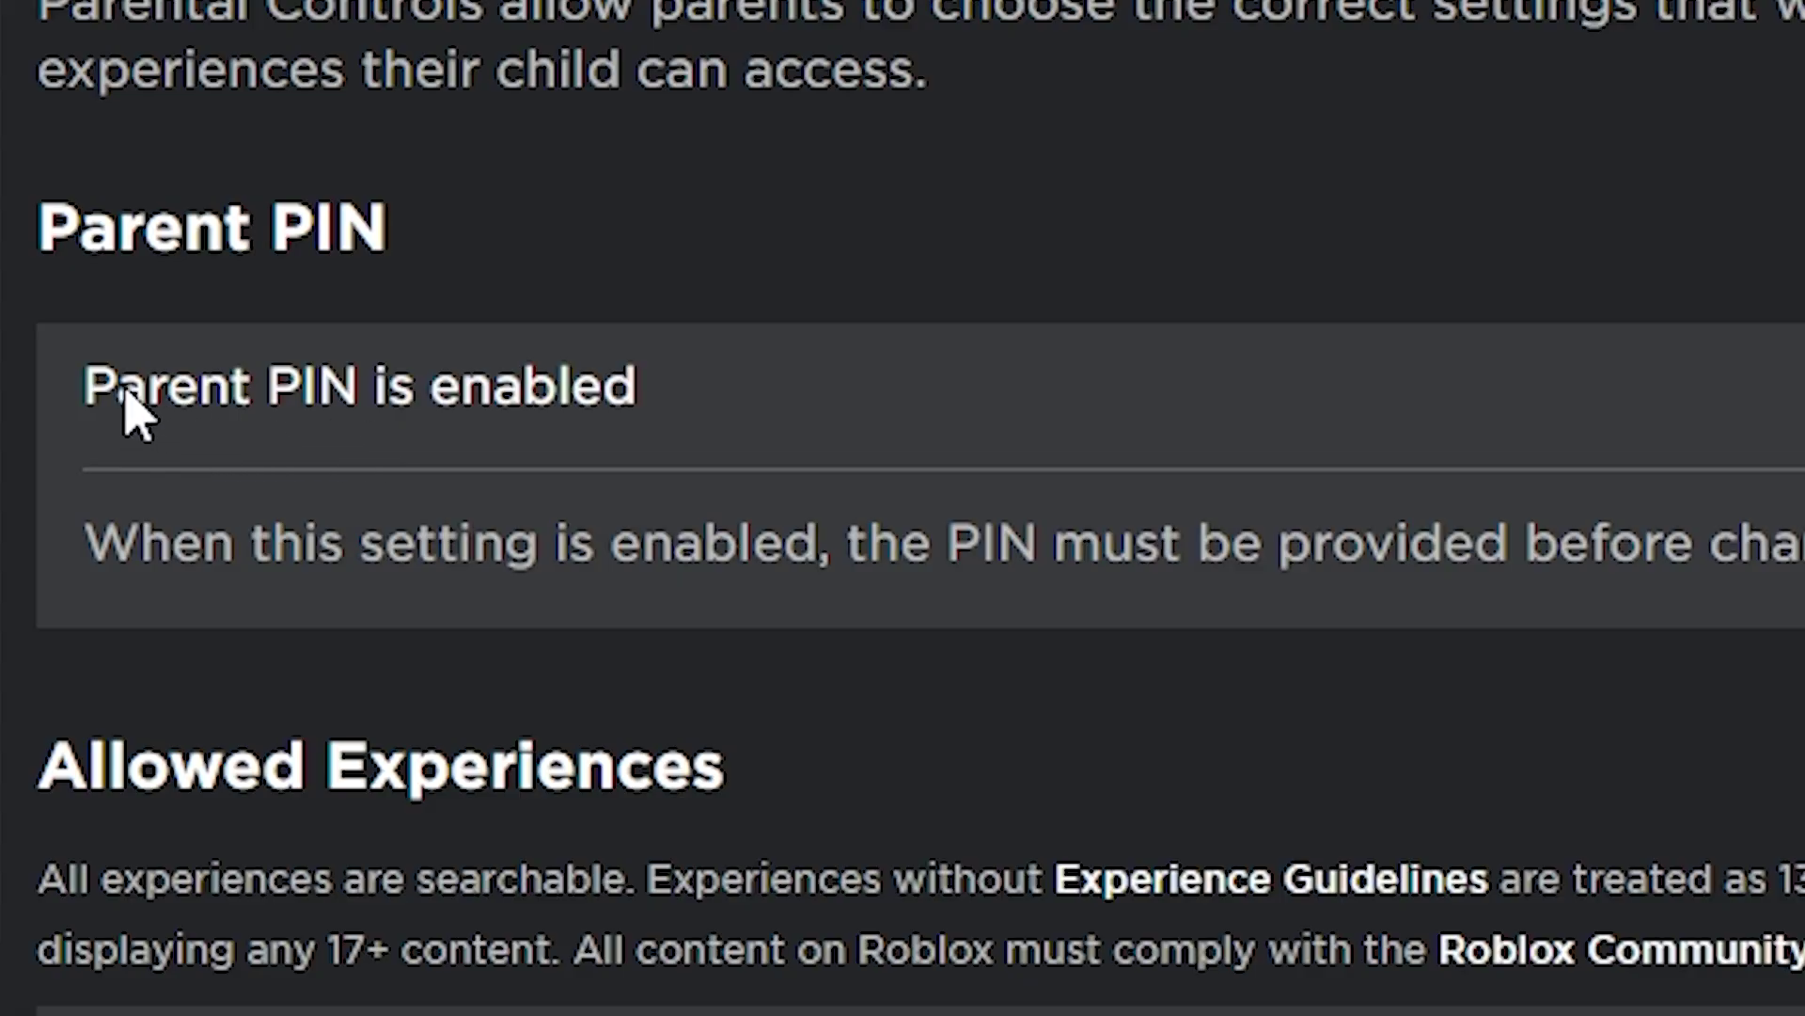
left_click(587, 404)
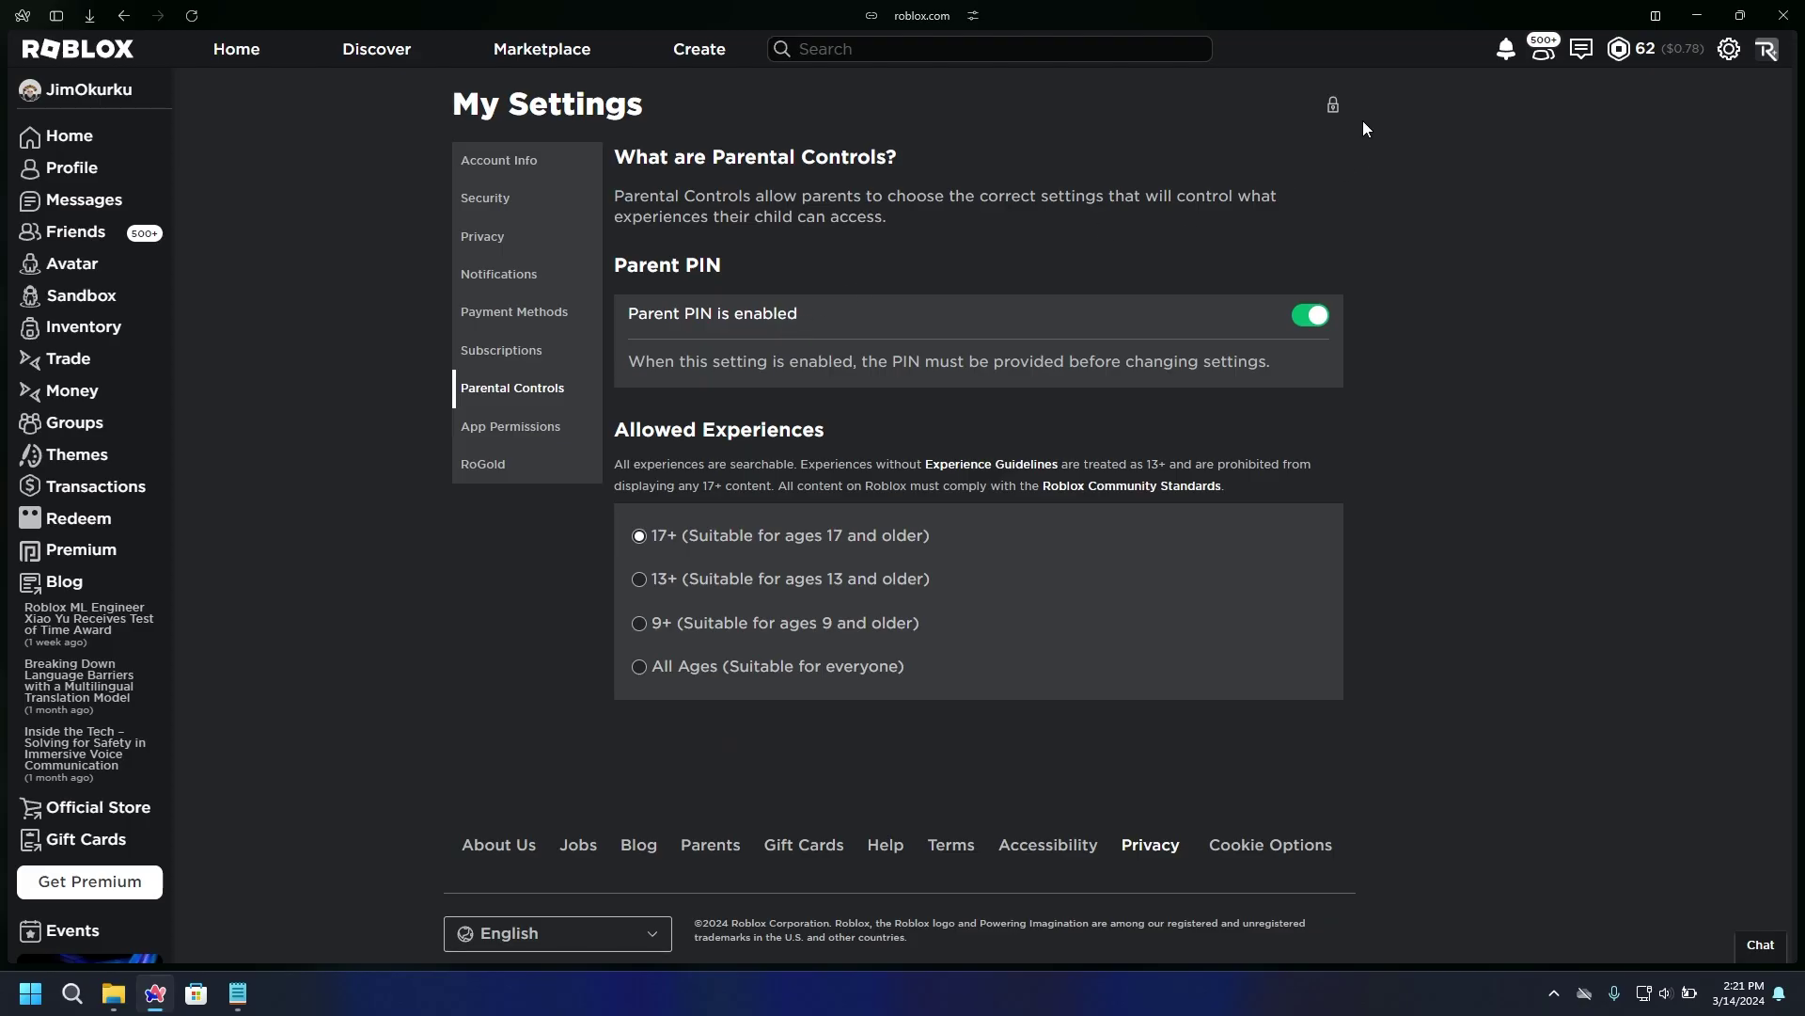